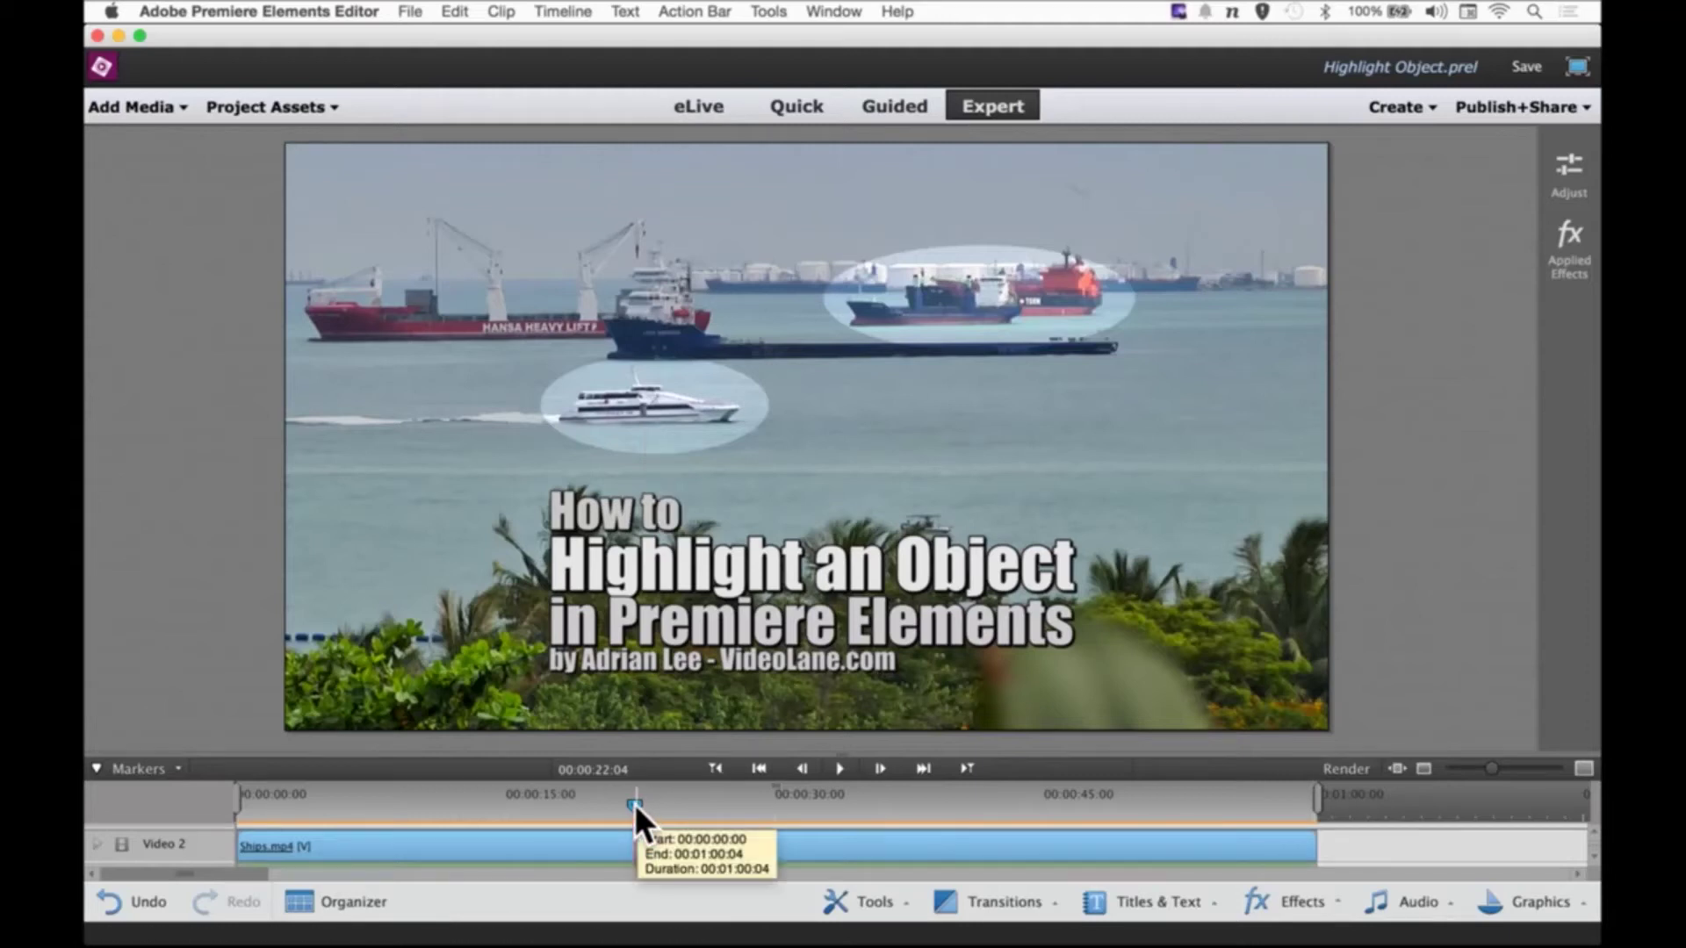
Scrub the playhead forward to a slightly later frame of the Ships.mp4 footage.
left_click_drag(634, 803, 567, 802)
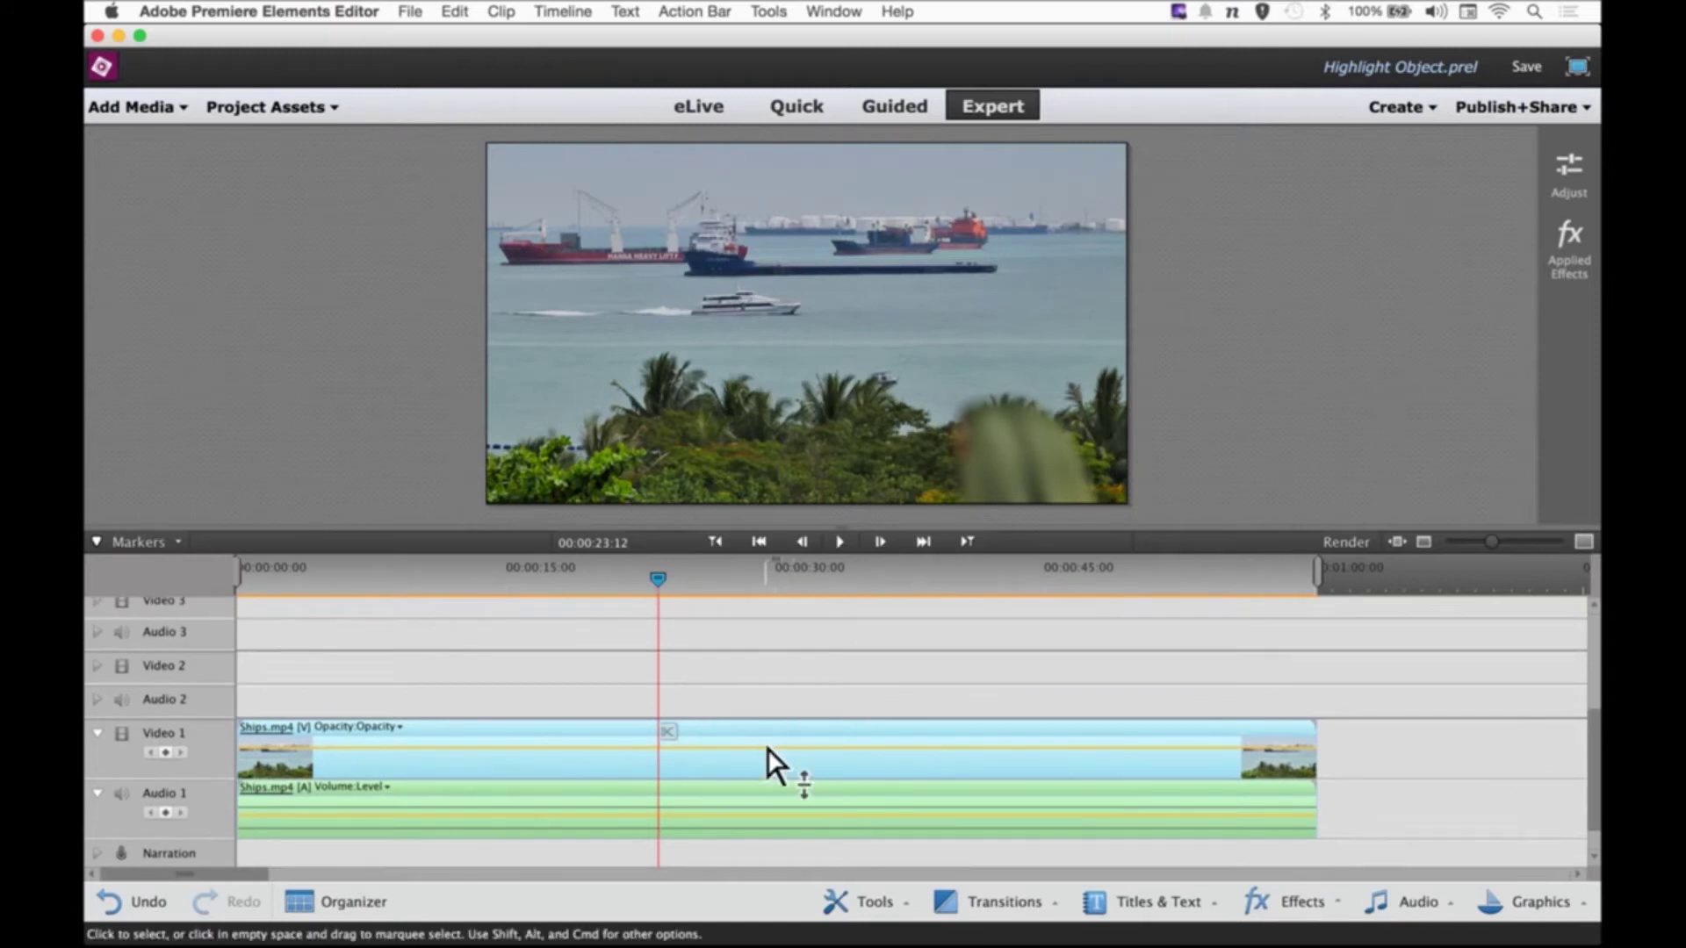
Raise the Video 1 clip's opacity slightly, then place a Ships.mp4 copy on Video 2 starting at 00:00:00:00.
left_click_drag(773, 748, 772, 743)
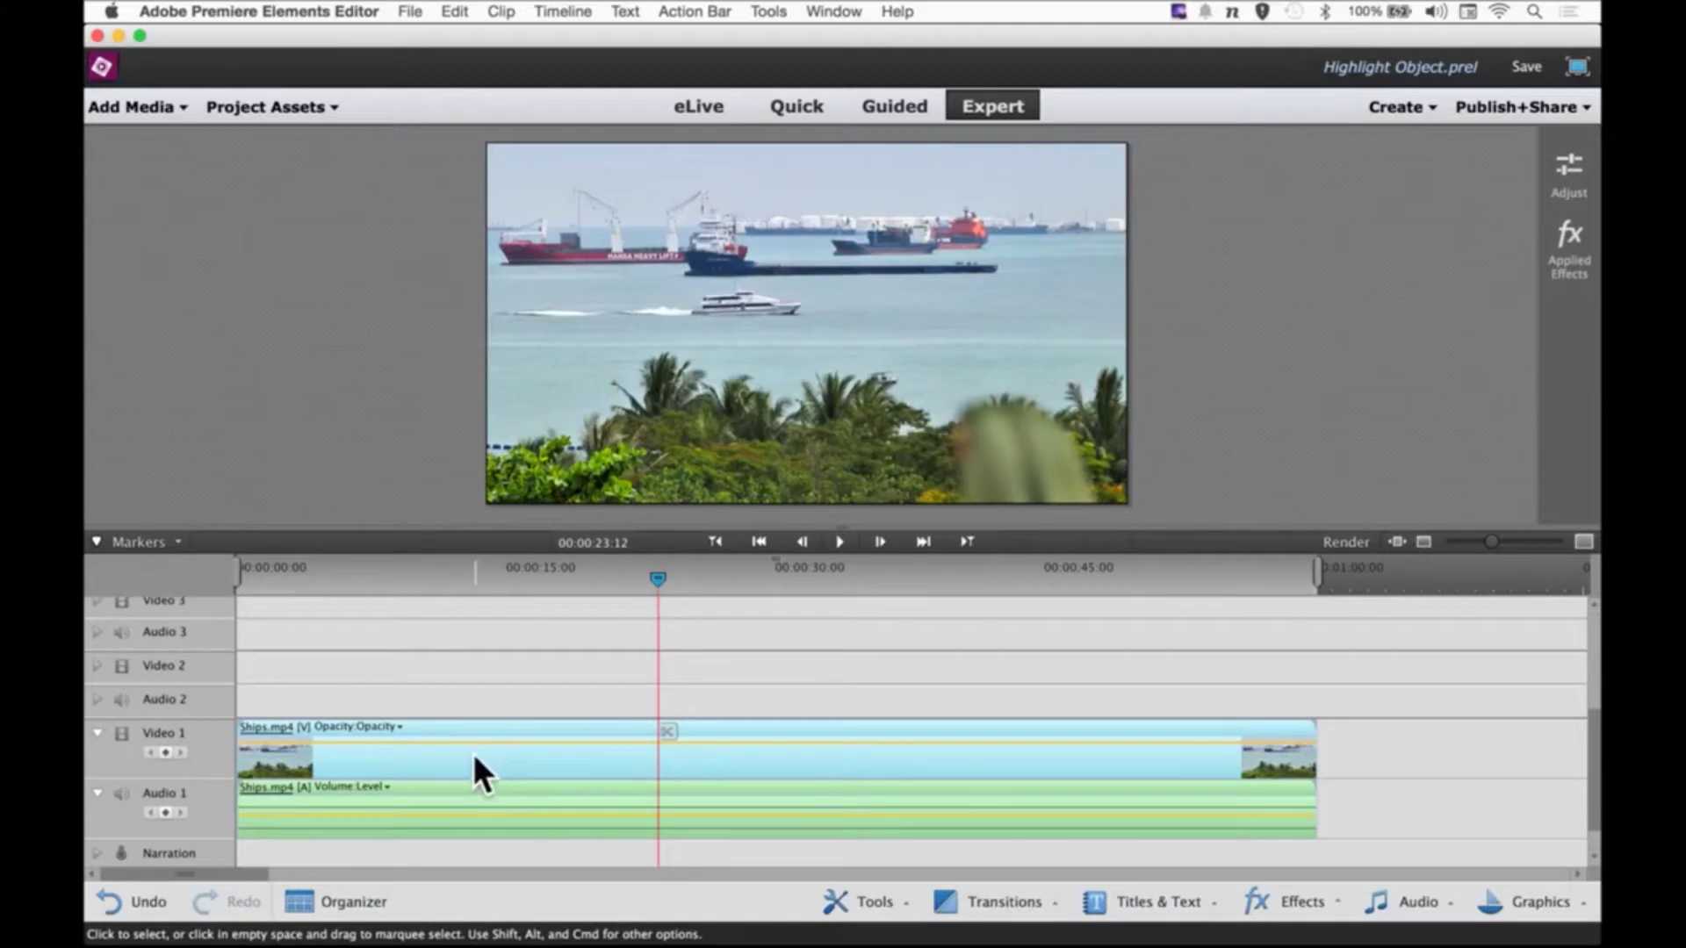
left_click(316, 120)
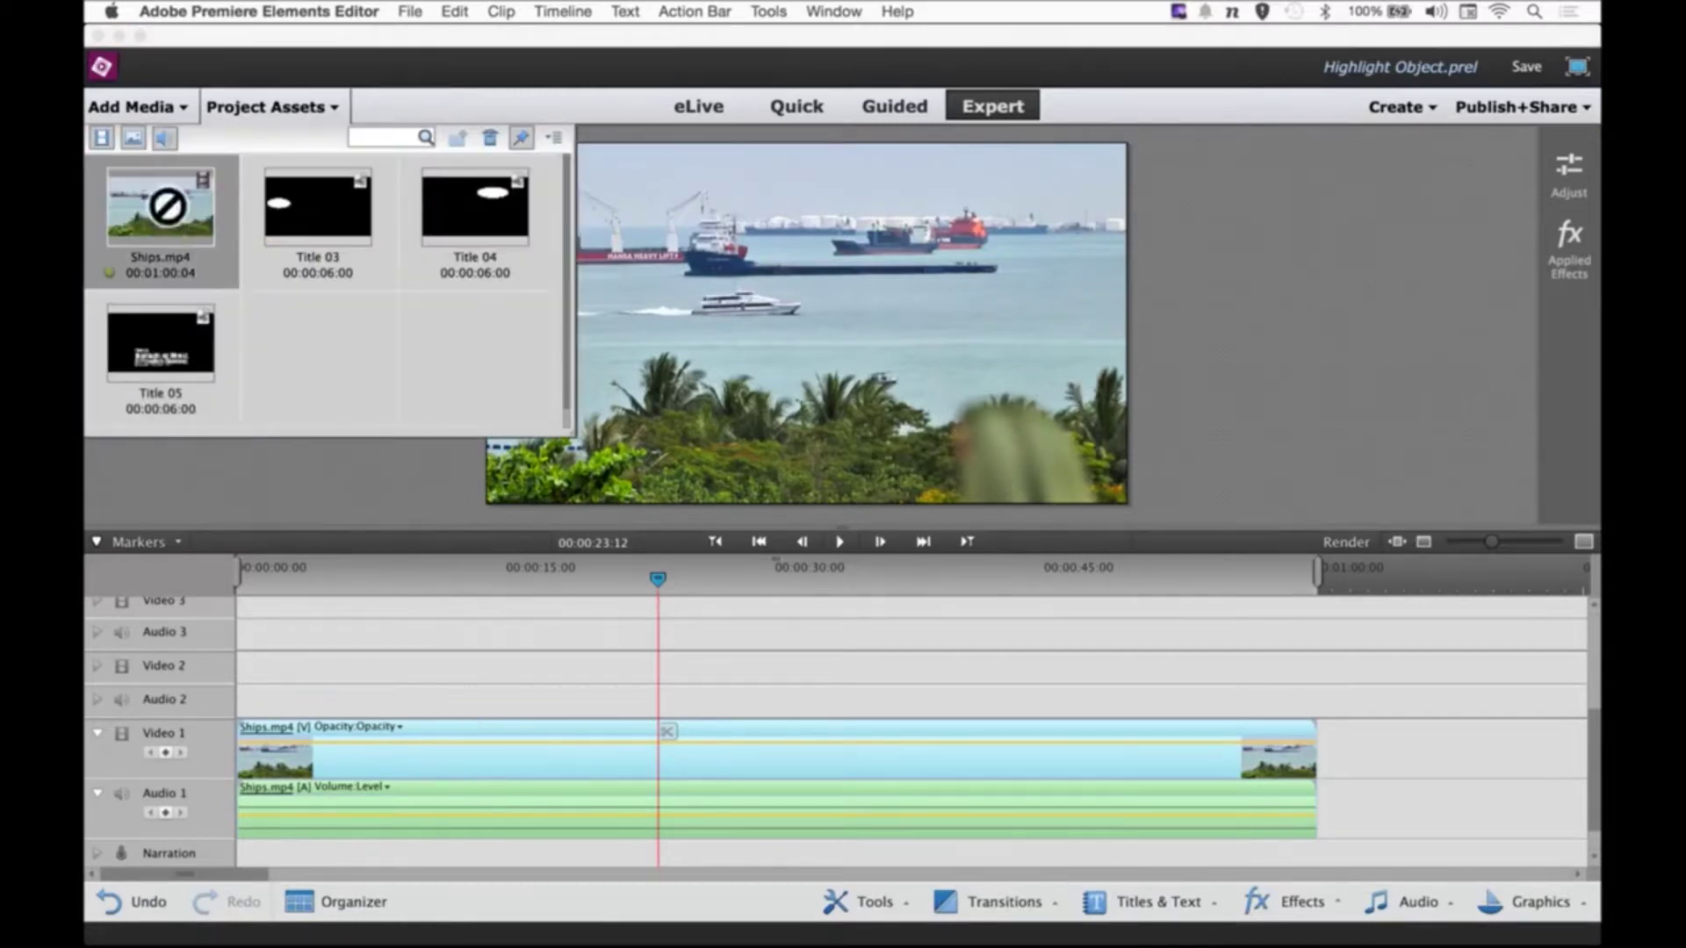
left_click_drag(150, 196, 312, 509)
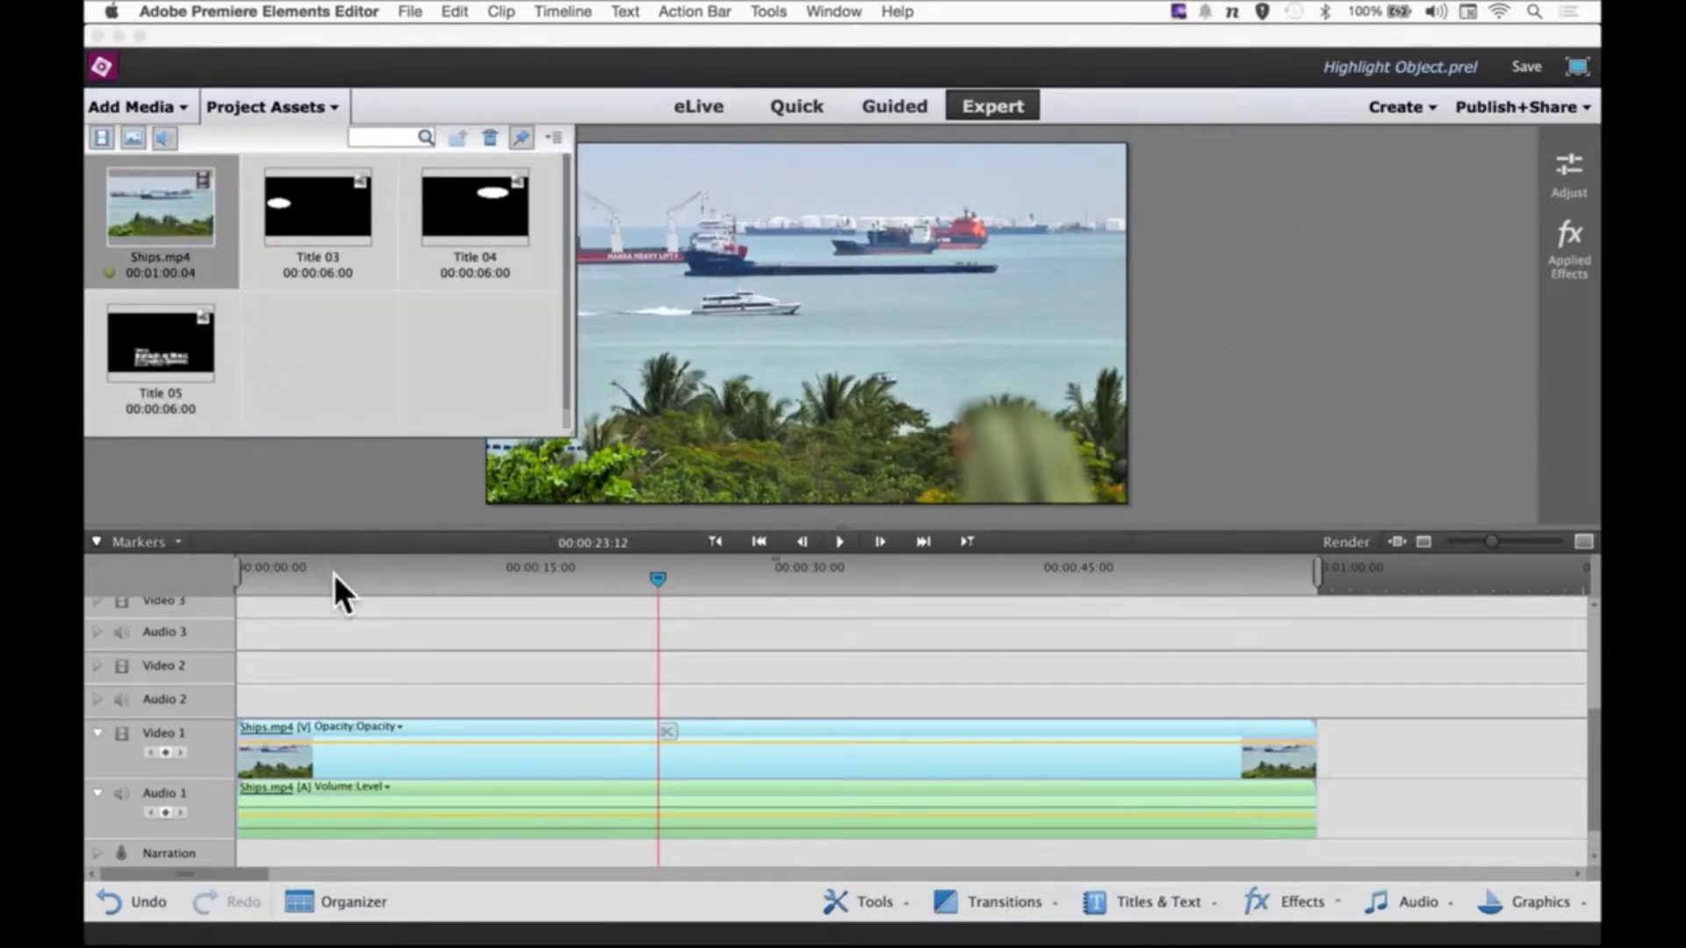
left_click_drag(334, 572, 270, 673)
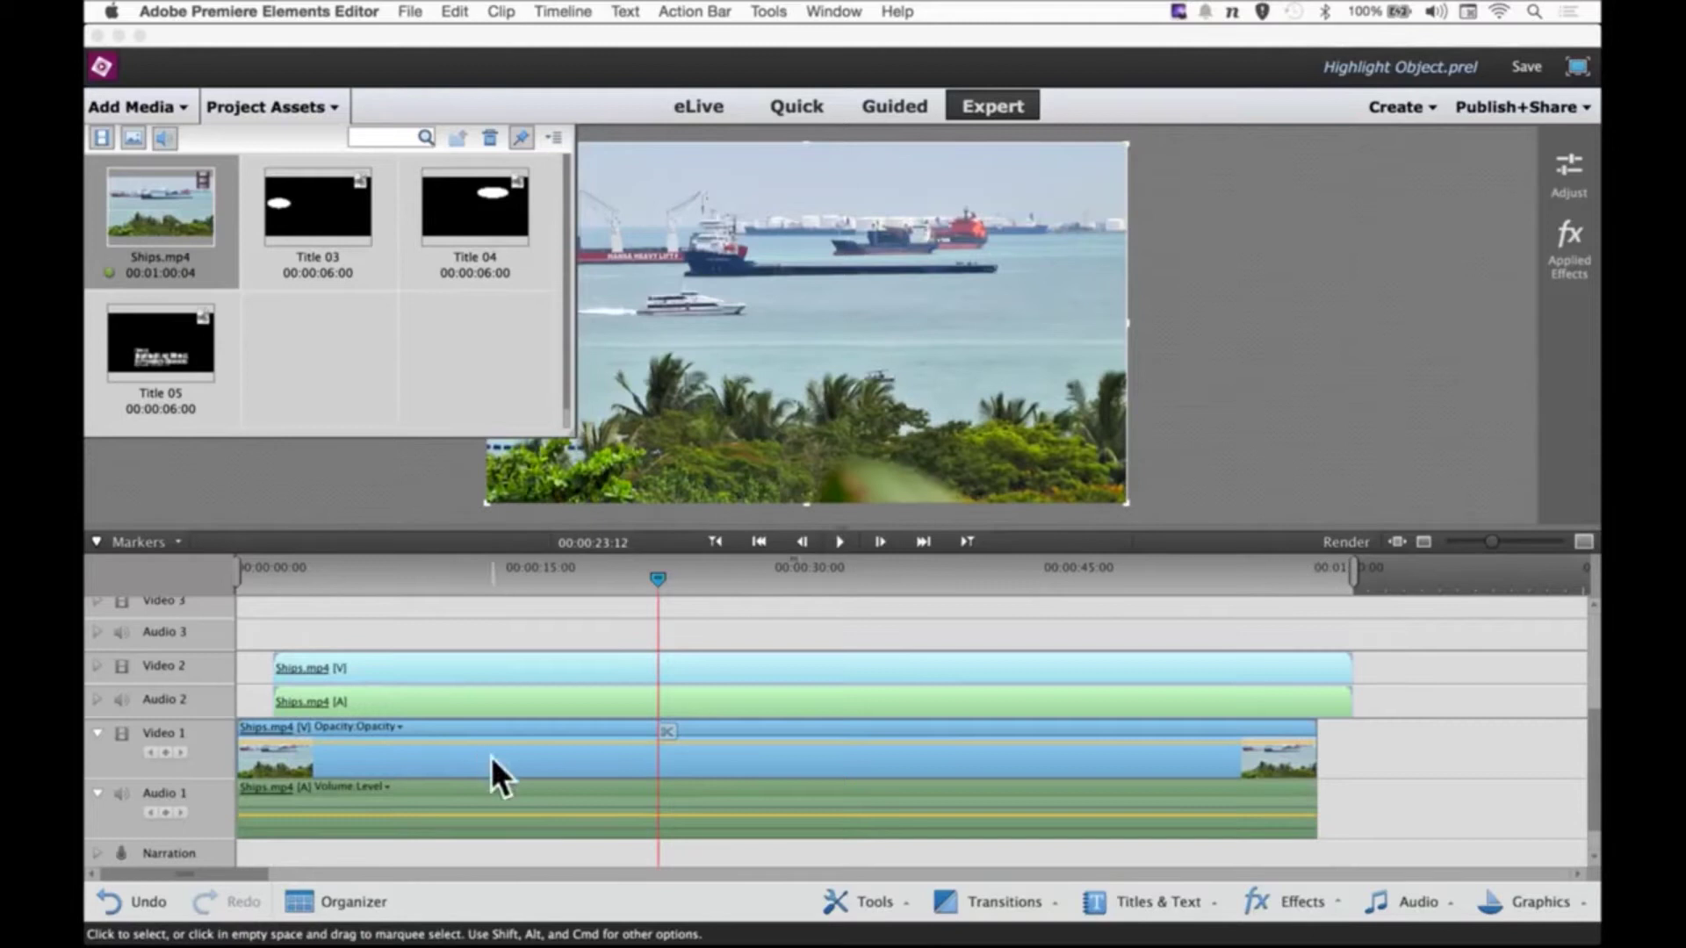
left_click_drag(1240, 666, 1208, 668)
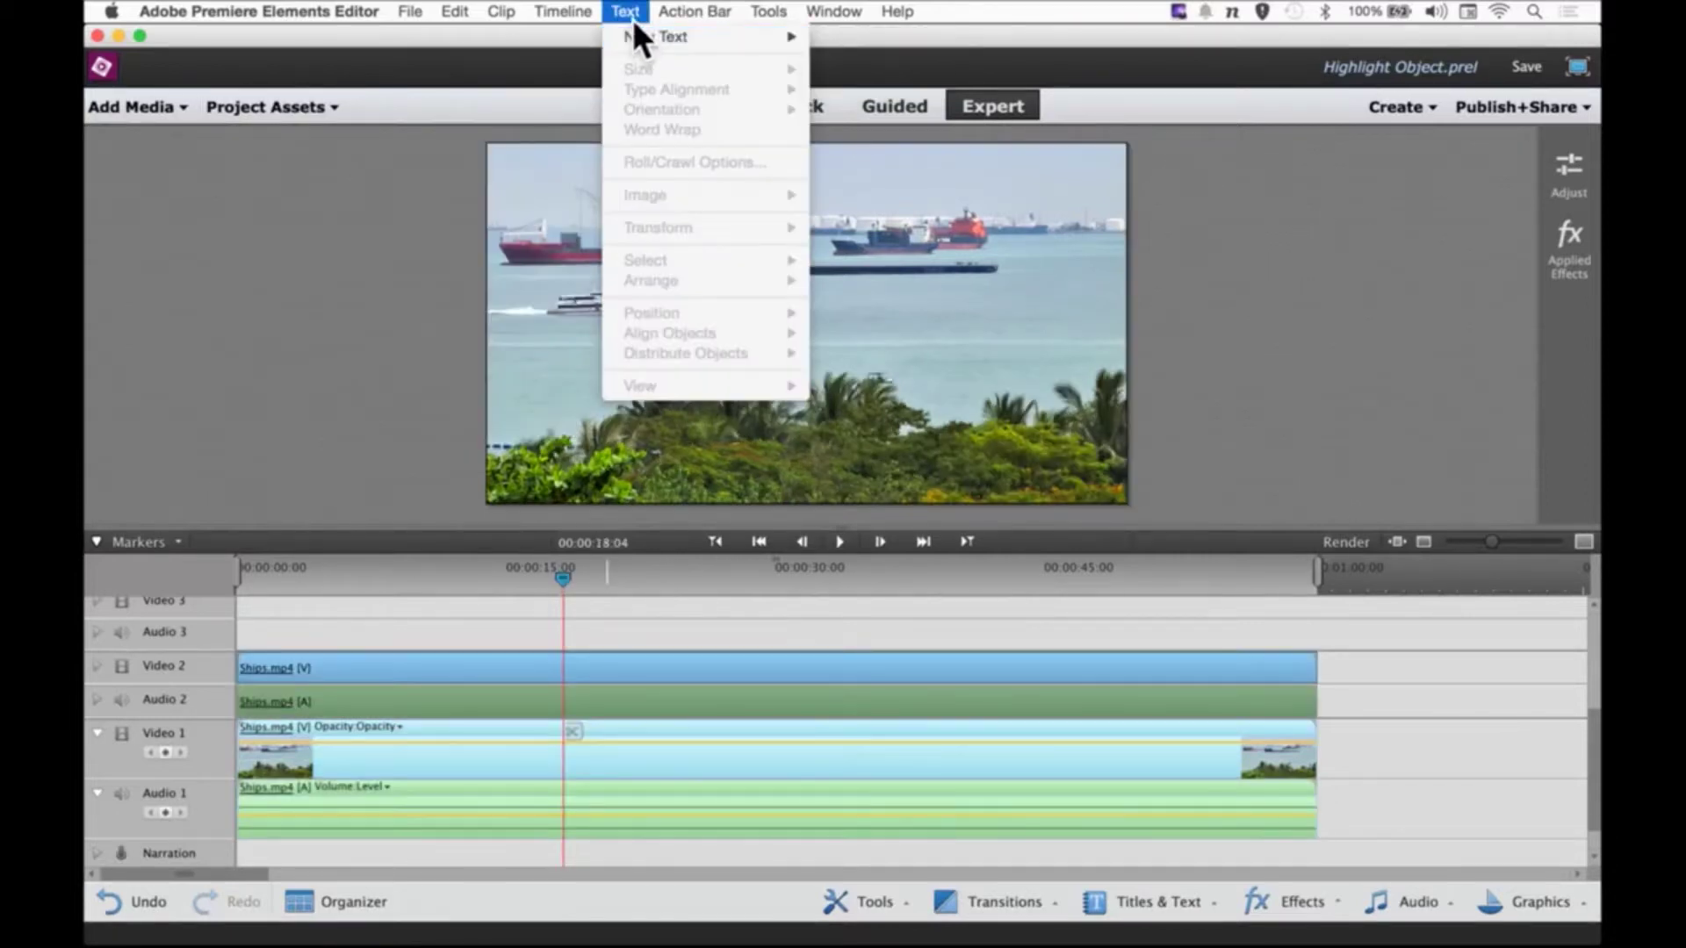
Add a default text title, Title 06, on Video 3 at the playhead.
mouse_move(670, 37)
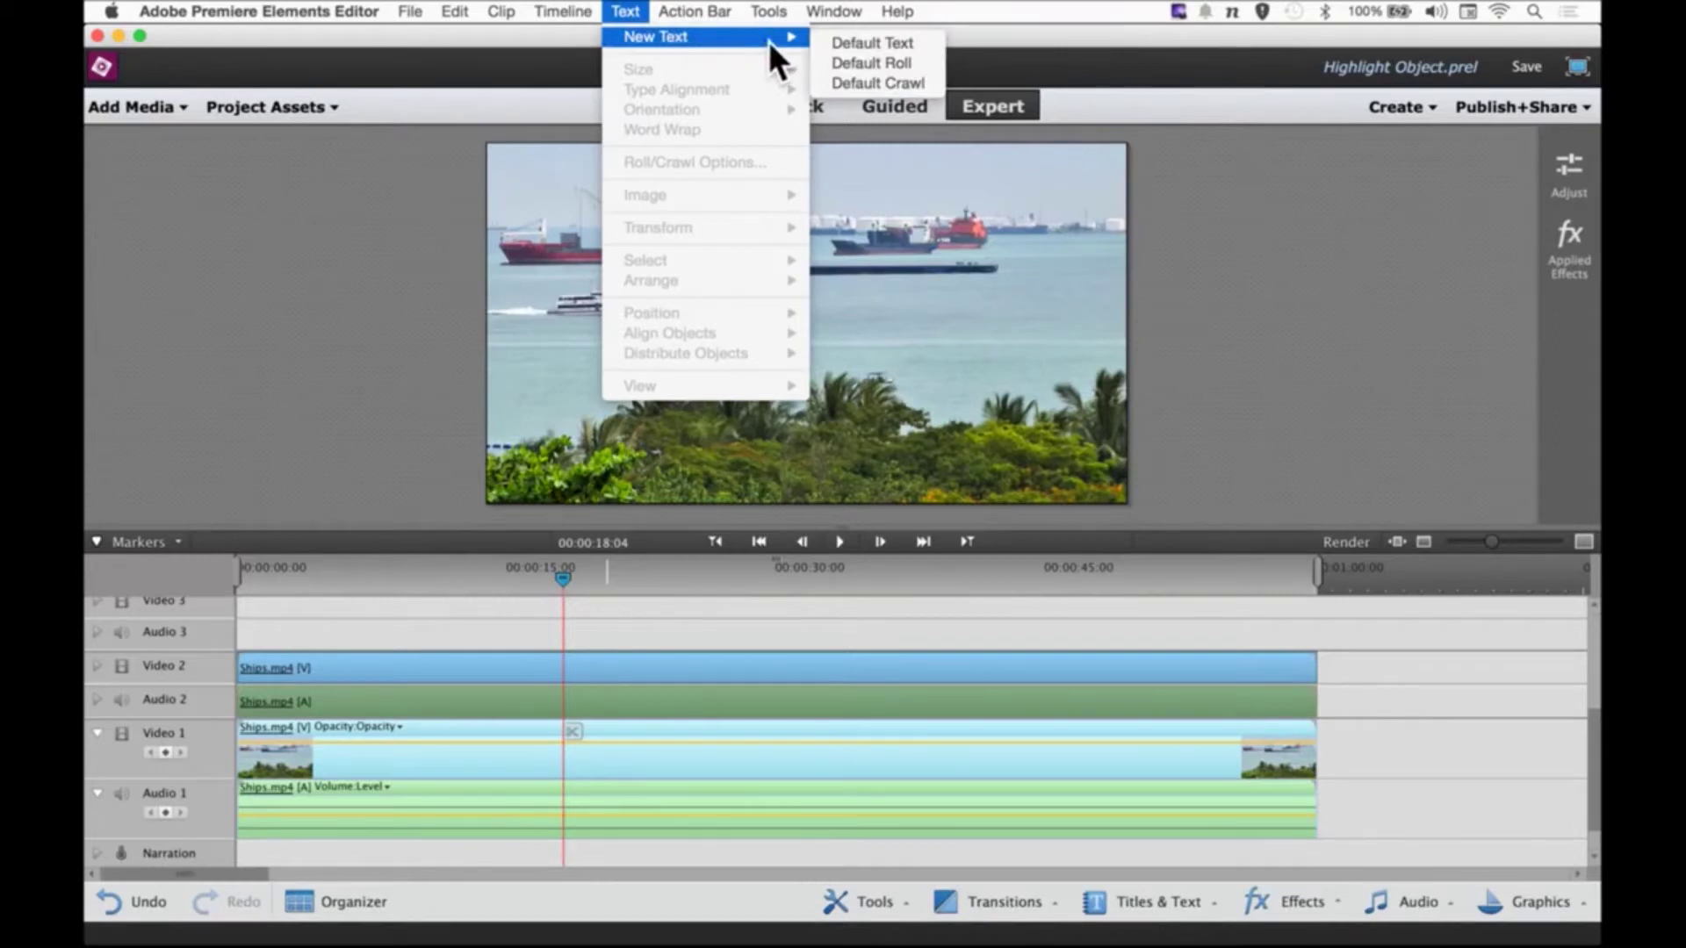
left_click(850, 44)
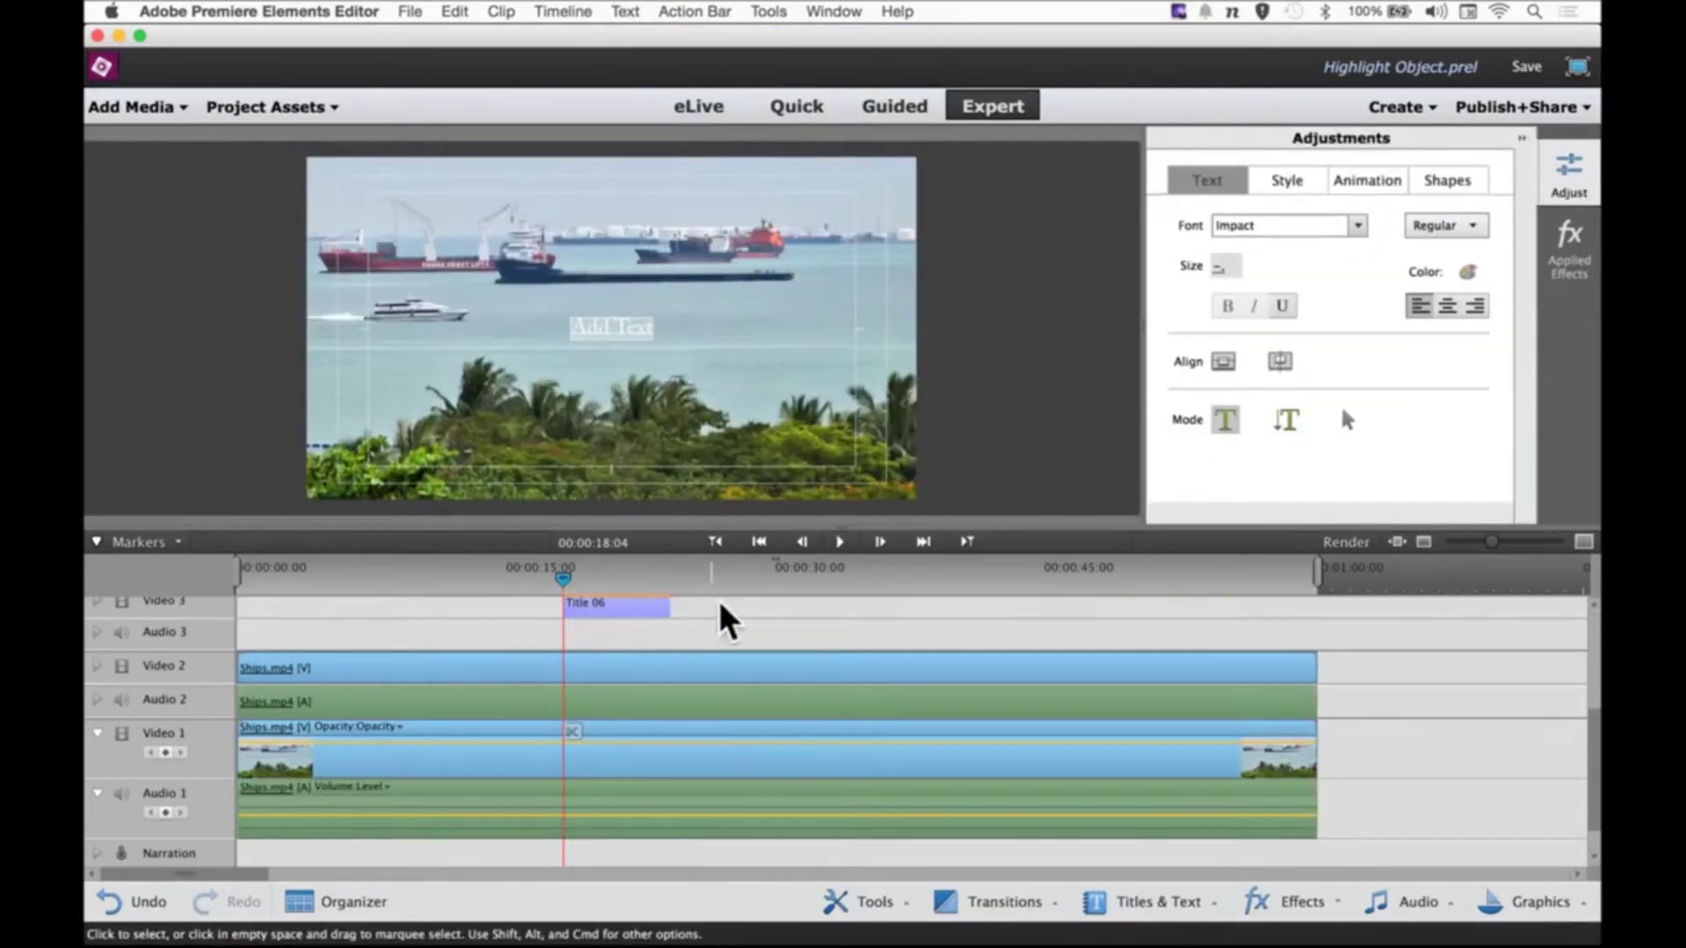
scroll(727, 621, "up", 1)
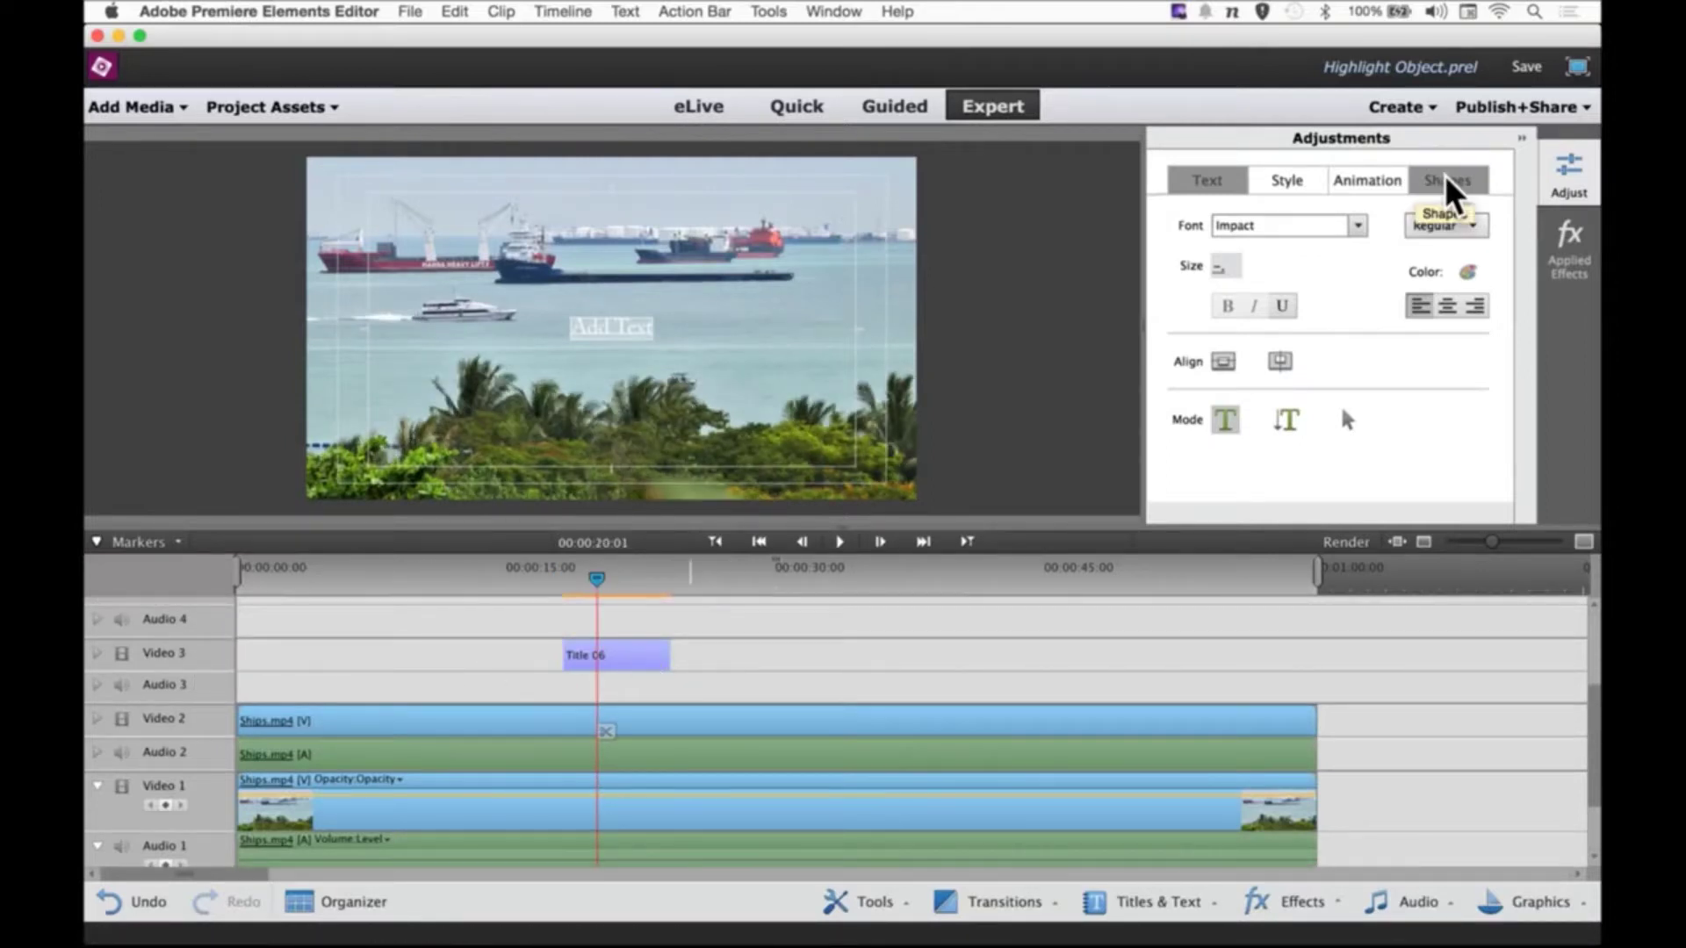
Draw a white ellipse over the distant ships near the top centre with the title's Ellipse tool.
left_click(1447, 184)
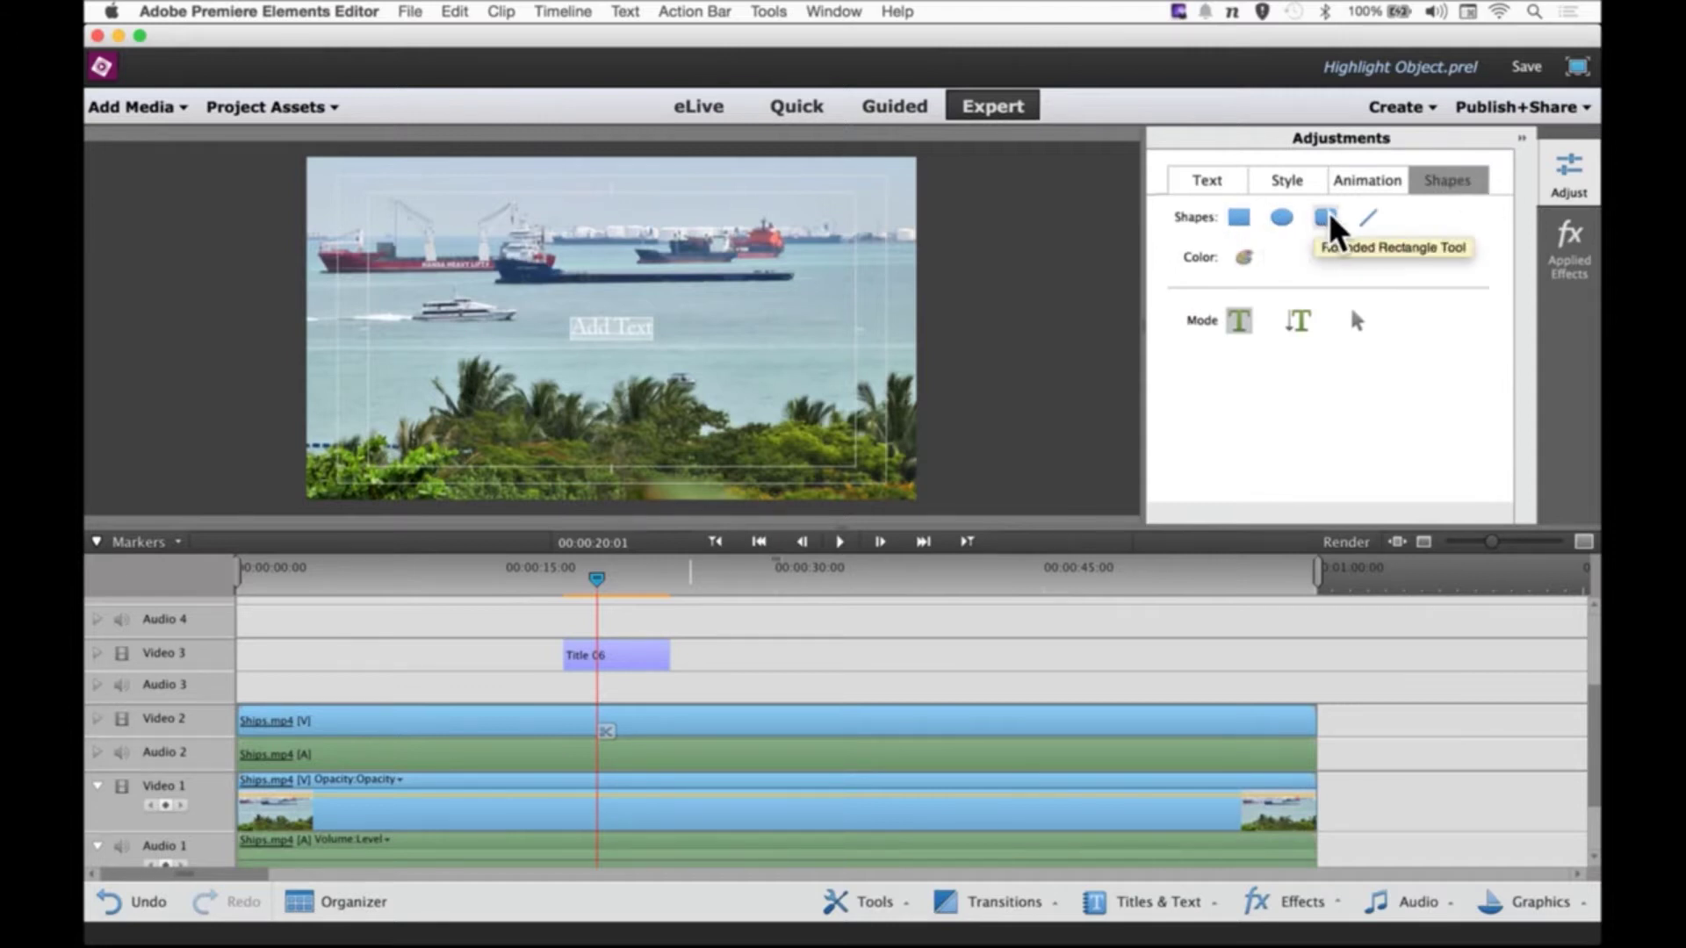
left_click(1282, 220)
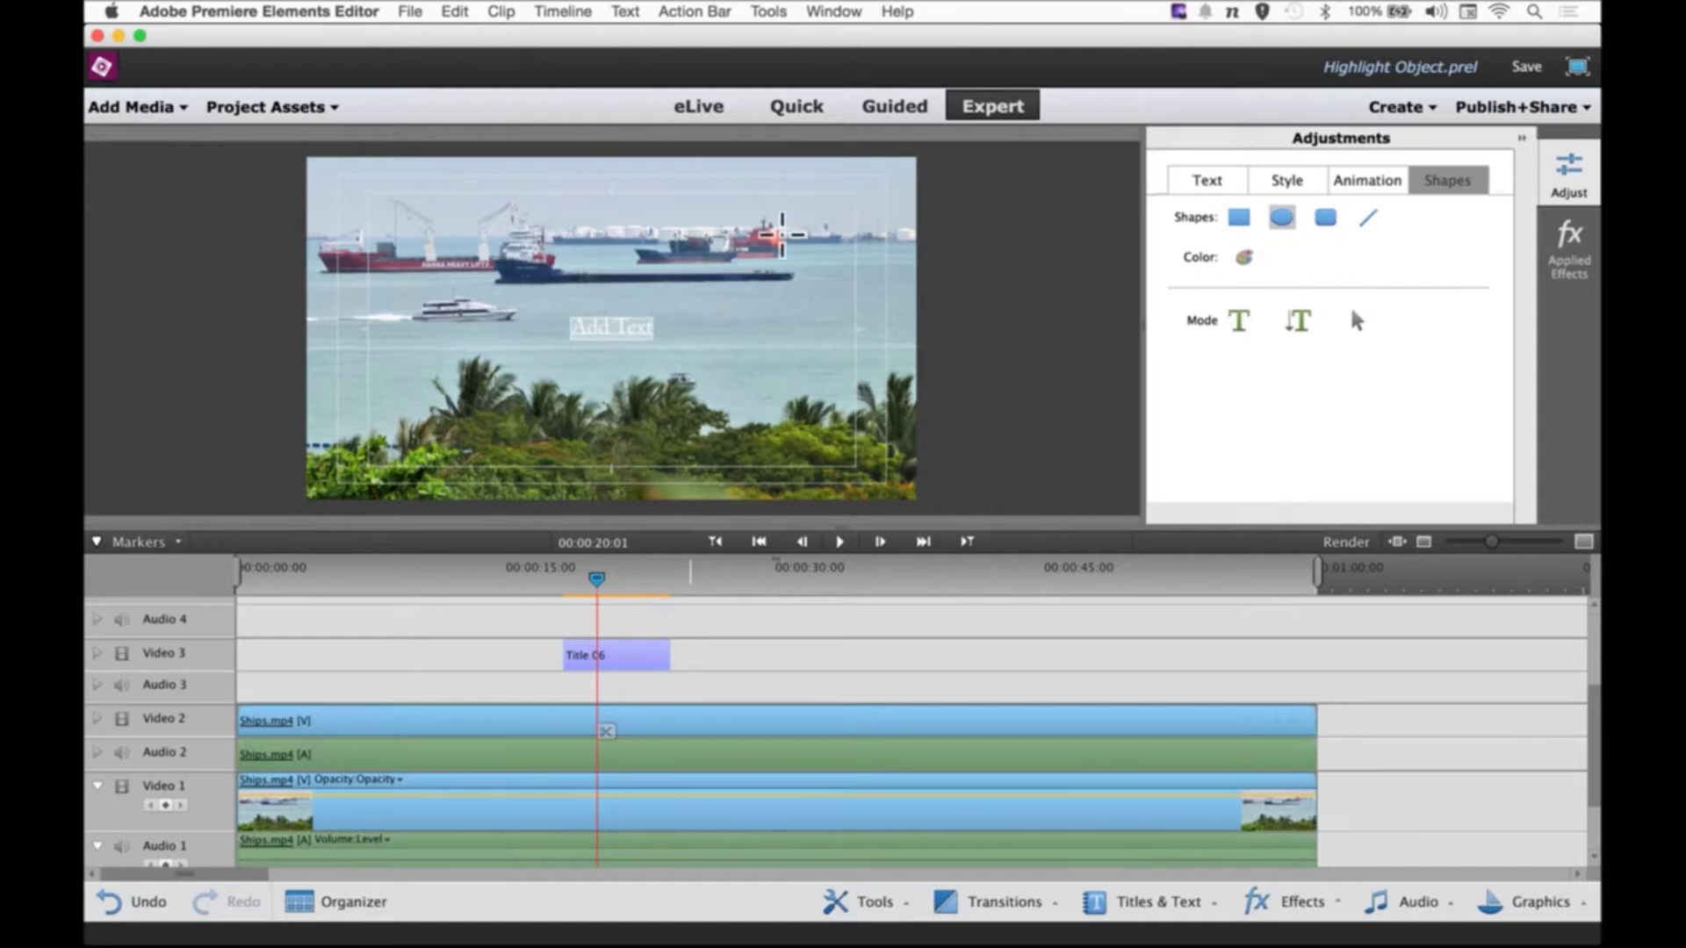
left_click_drag(610, 218, 755, 281)
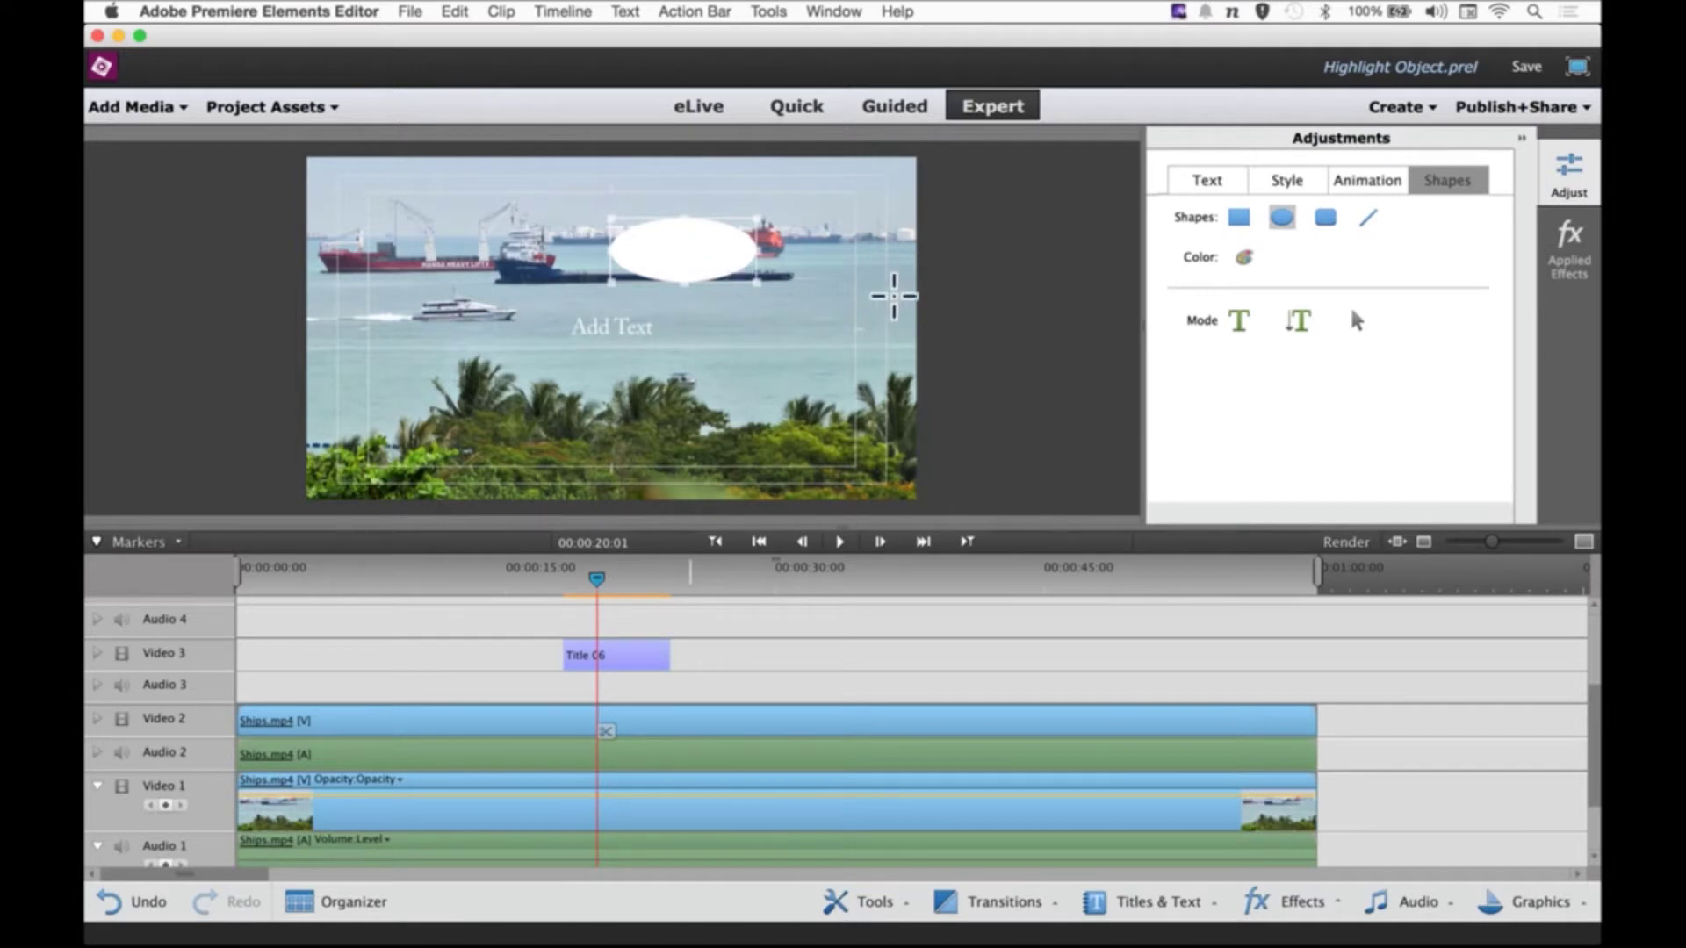
left_click(1244, 257)
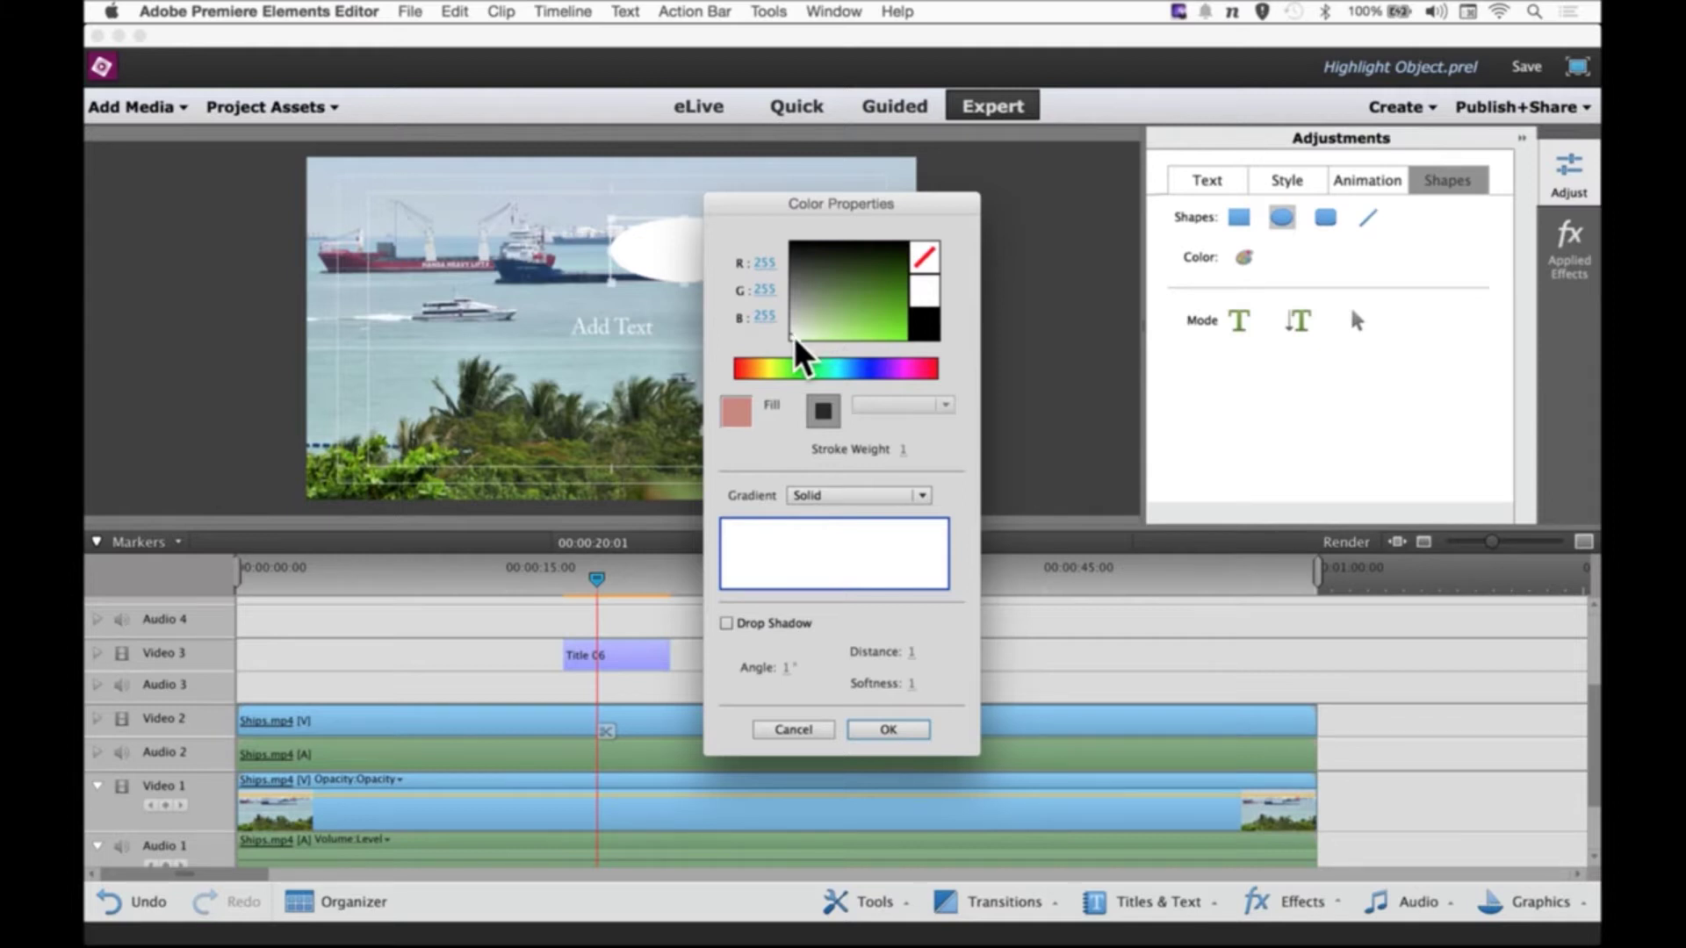
left_click_drag(938, 208, 1077, 227)
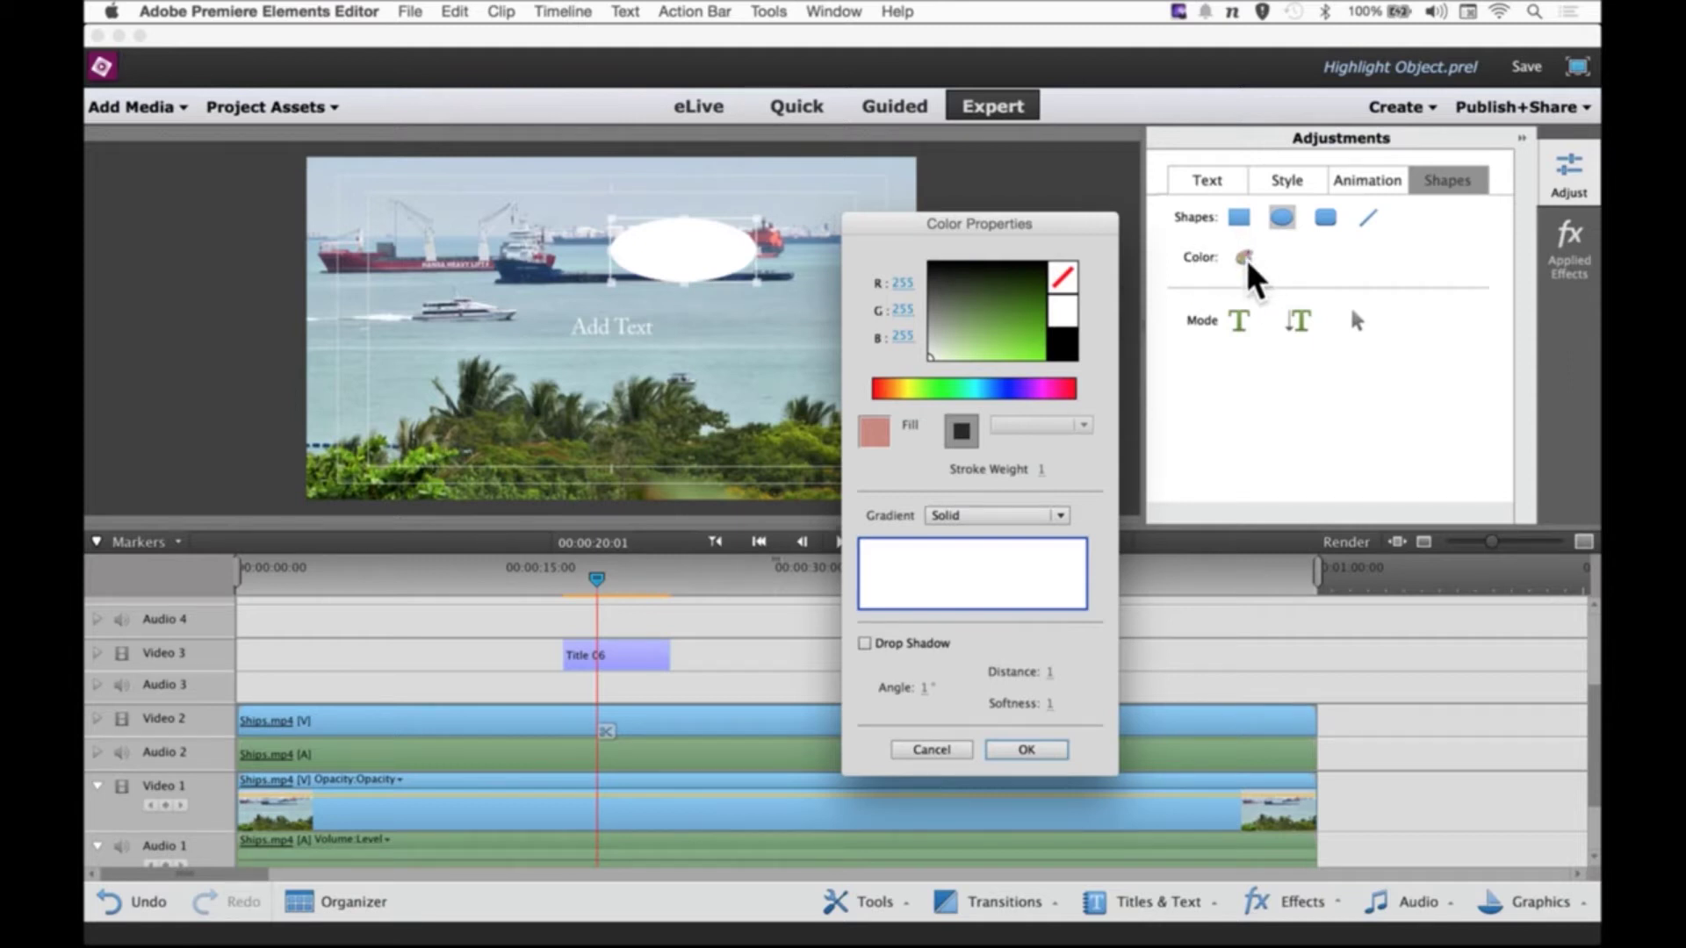
mouse_move(931, 329)
left_mouse_down()
mouse_move(960, 331)
mouse_move(946, 318)
mouse_move(952, 341)
mouse_move(970, 321)
mouse_move(928, 361)
left_mouse_up()
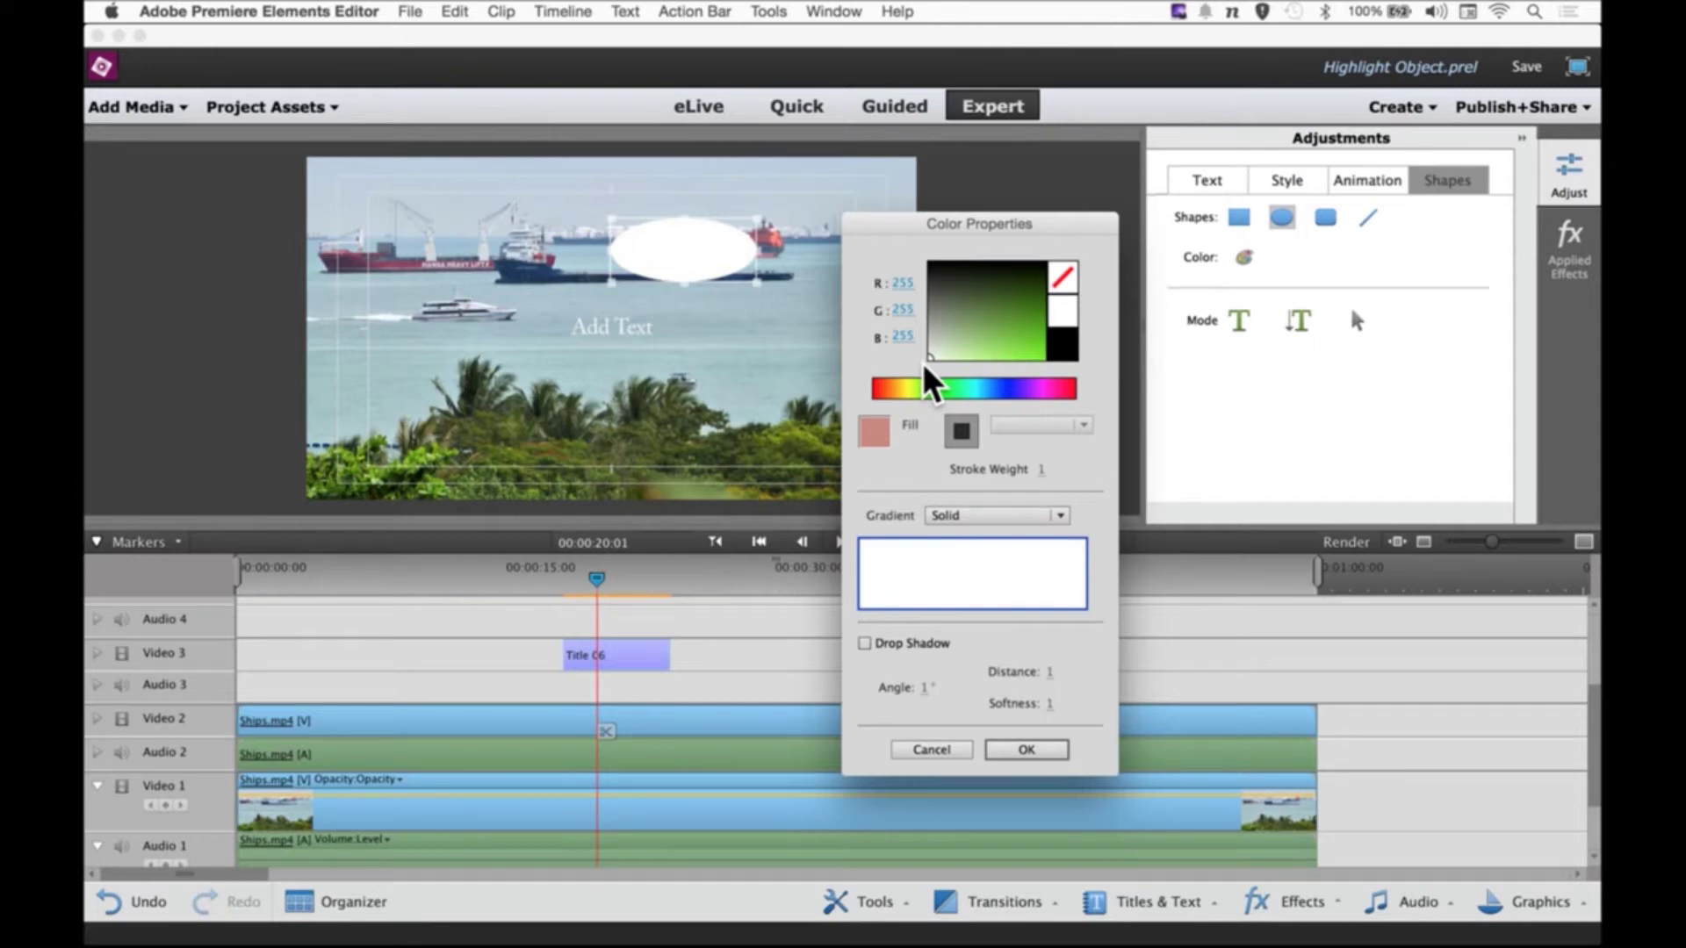
left_click(1027, 749)
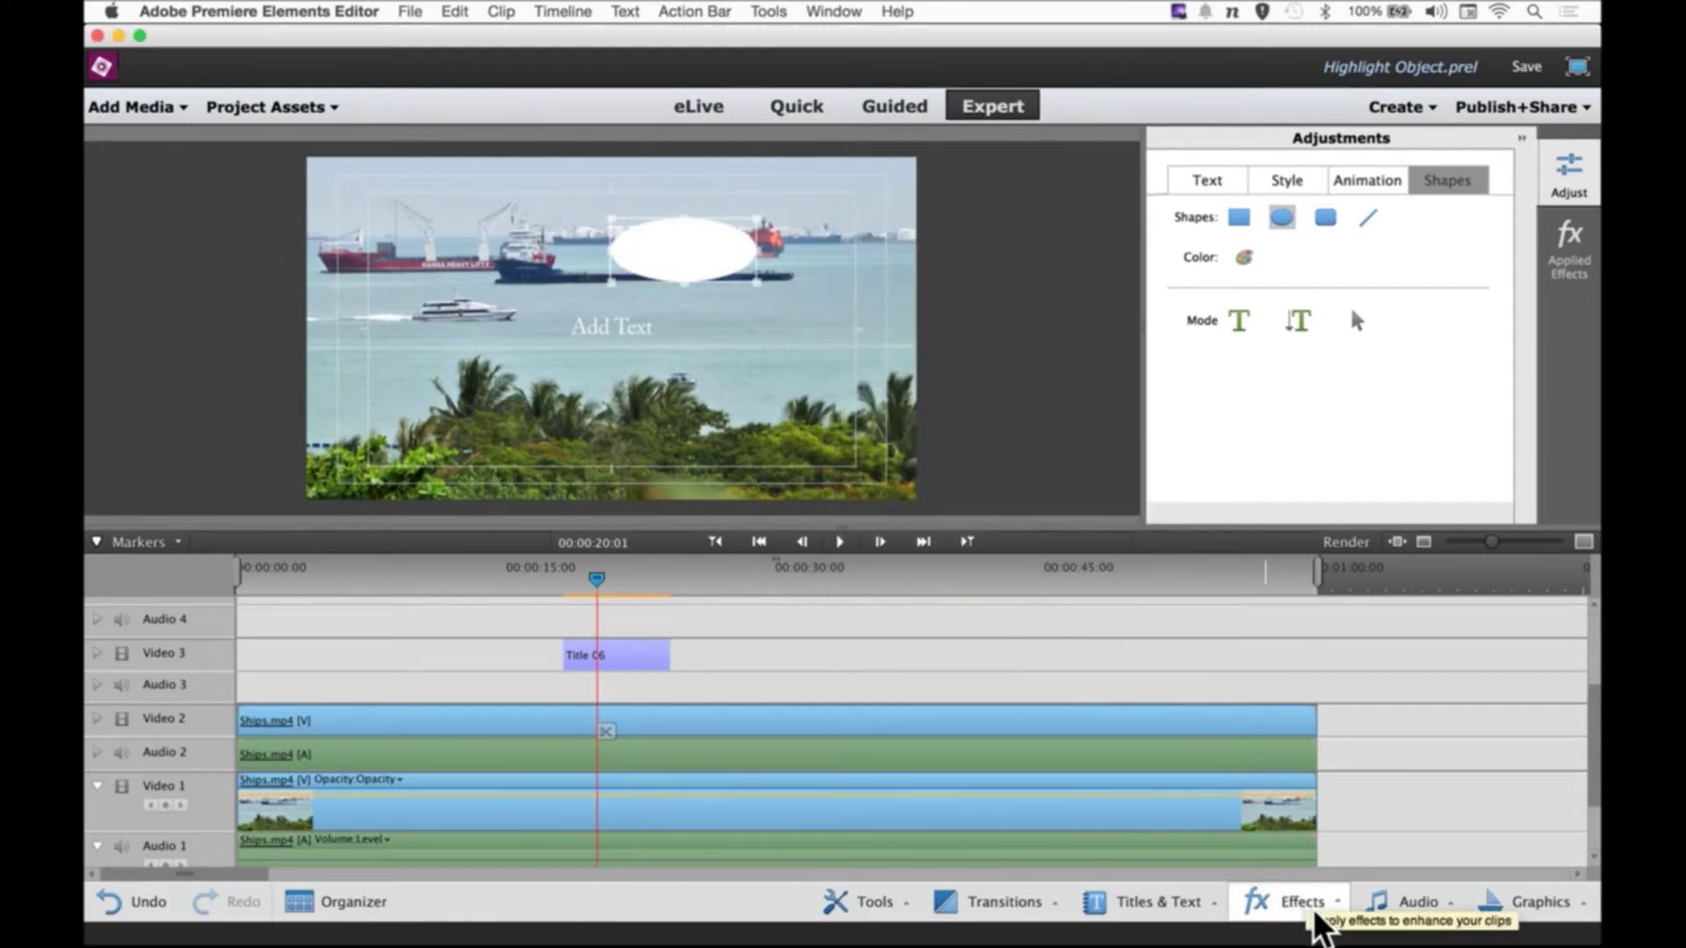
Search Effects for 'track' and apply Track Matte Key to the Ships.mp4 clip on Video 2.
left_click(1288, 918)
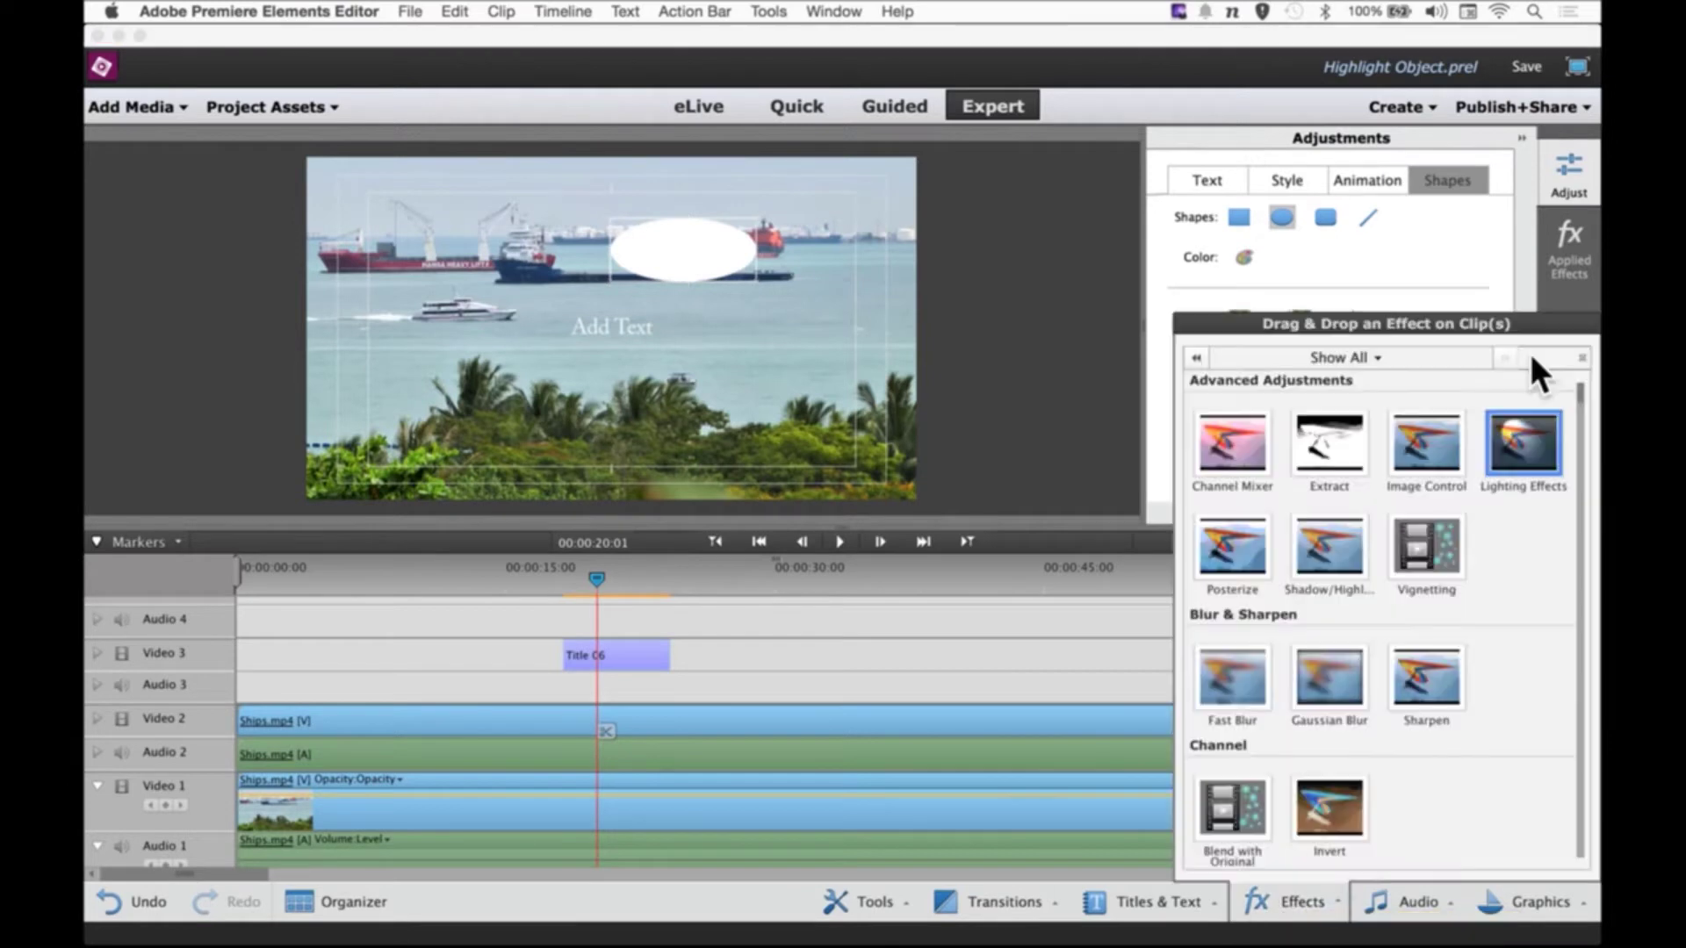
type("track")
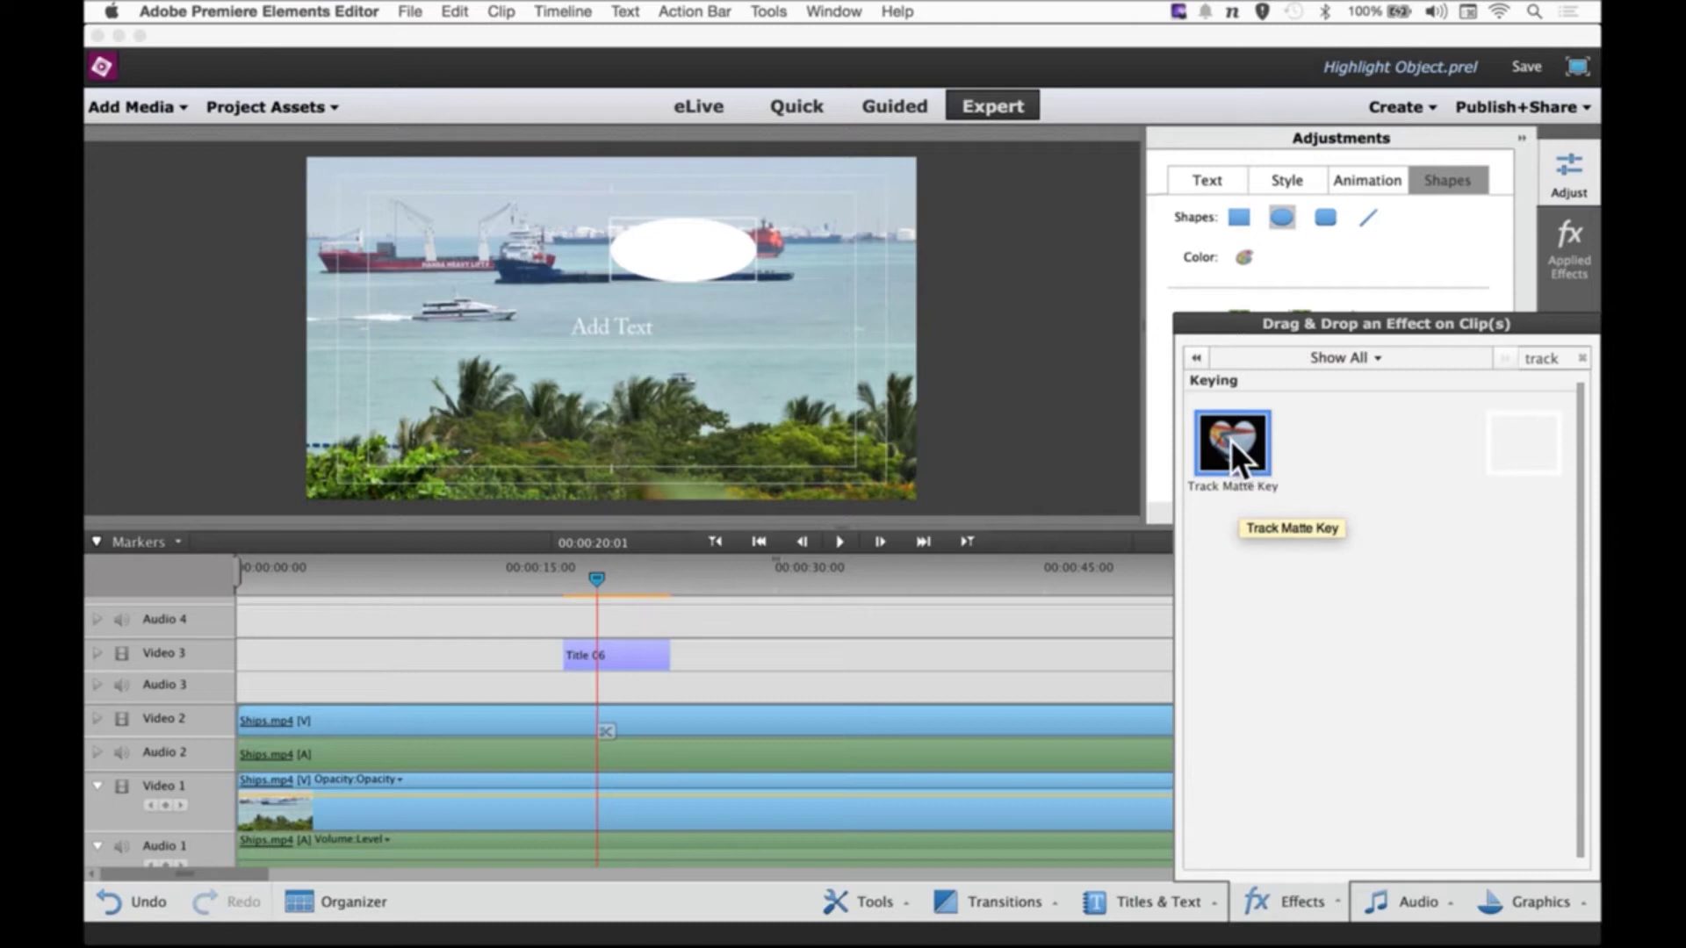
left_click_drag(1230, 440, 670, 743)
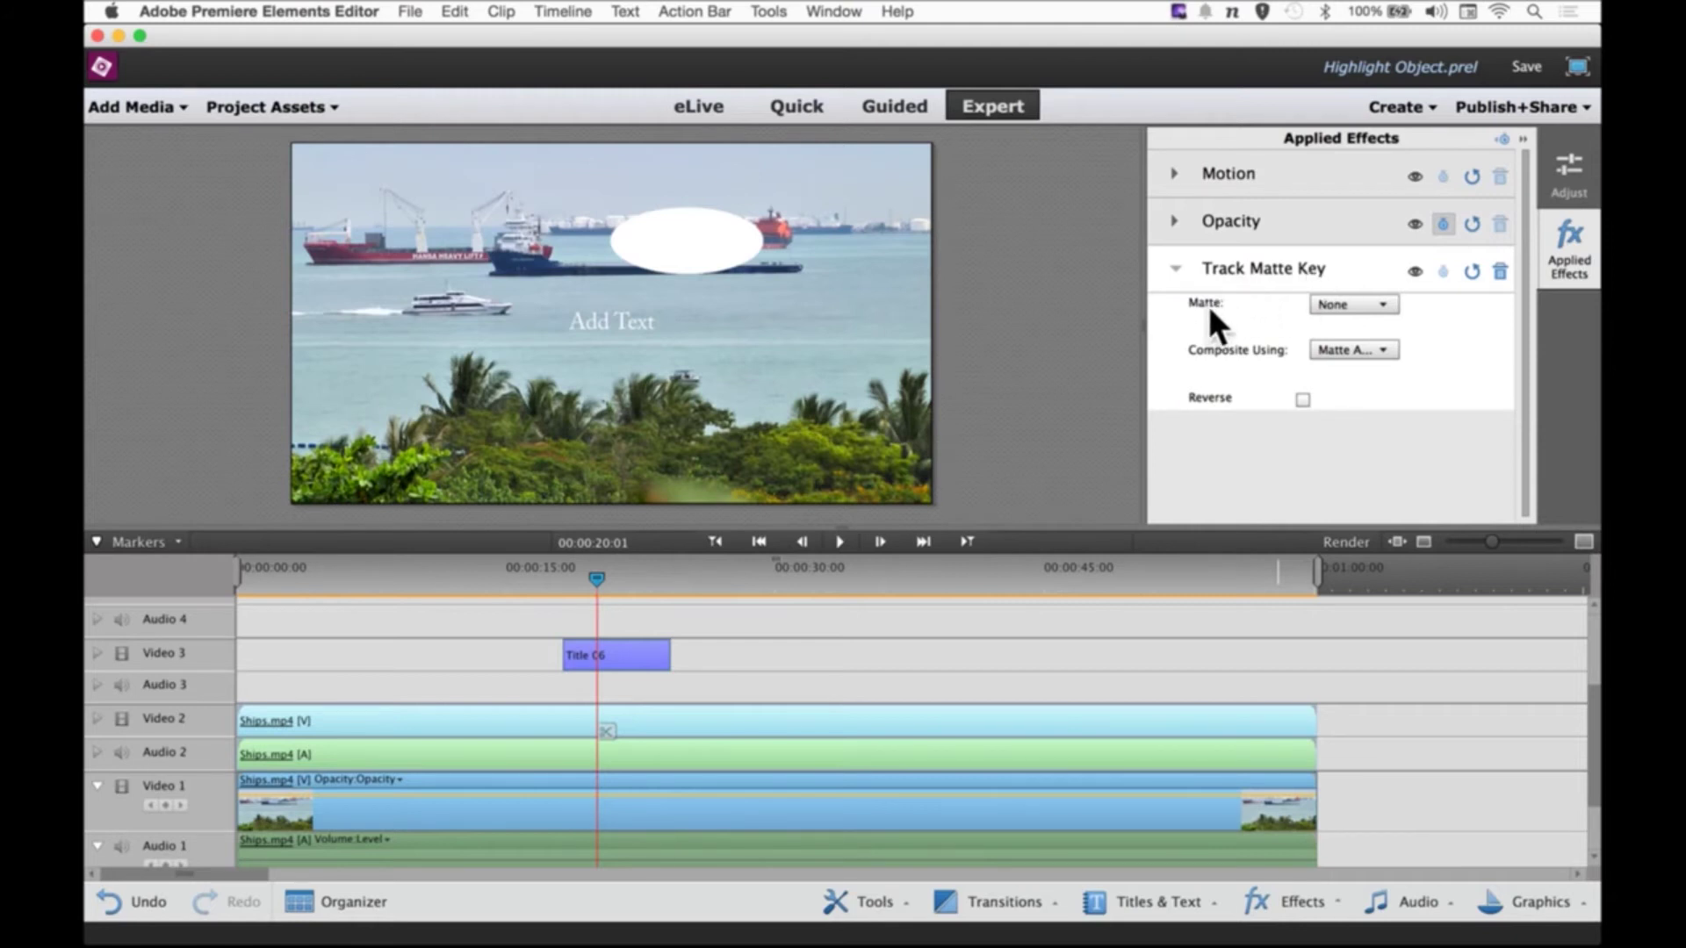
Set Track Matte Key's Matte to Video 3 and Composite Using to Matte Luma.
left_click(1377, 305)
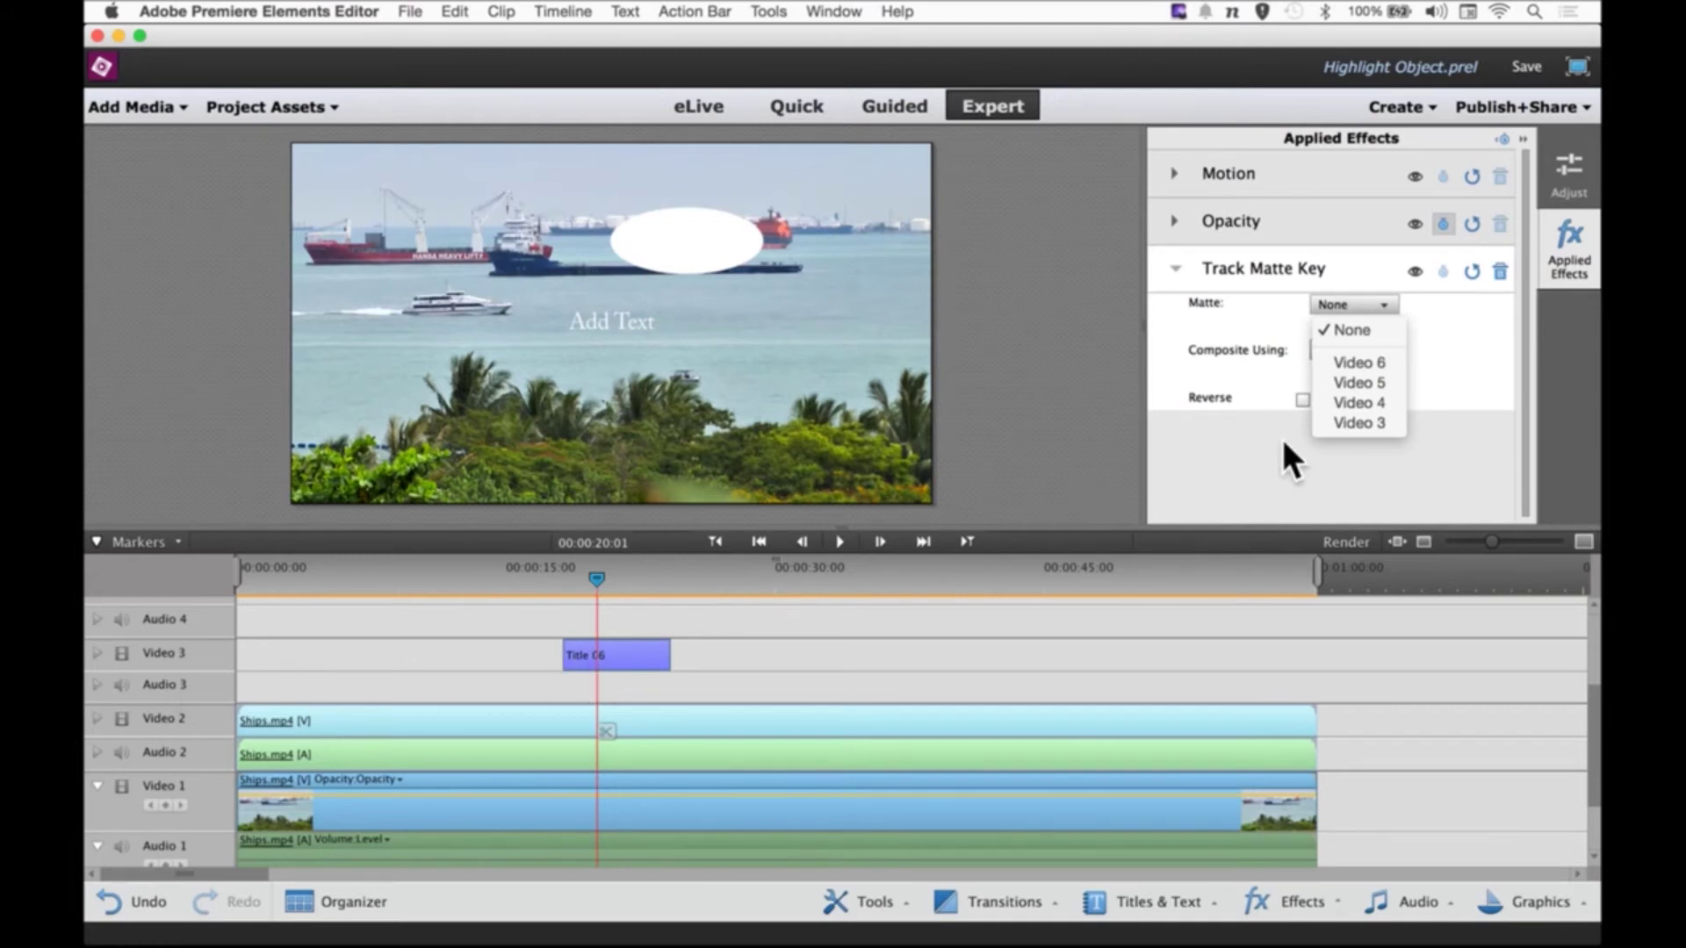
left_click(1367, 422)
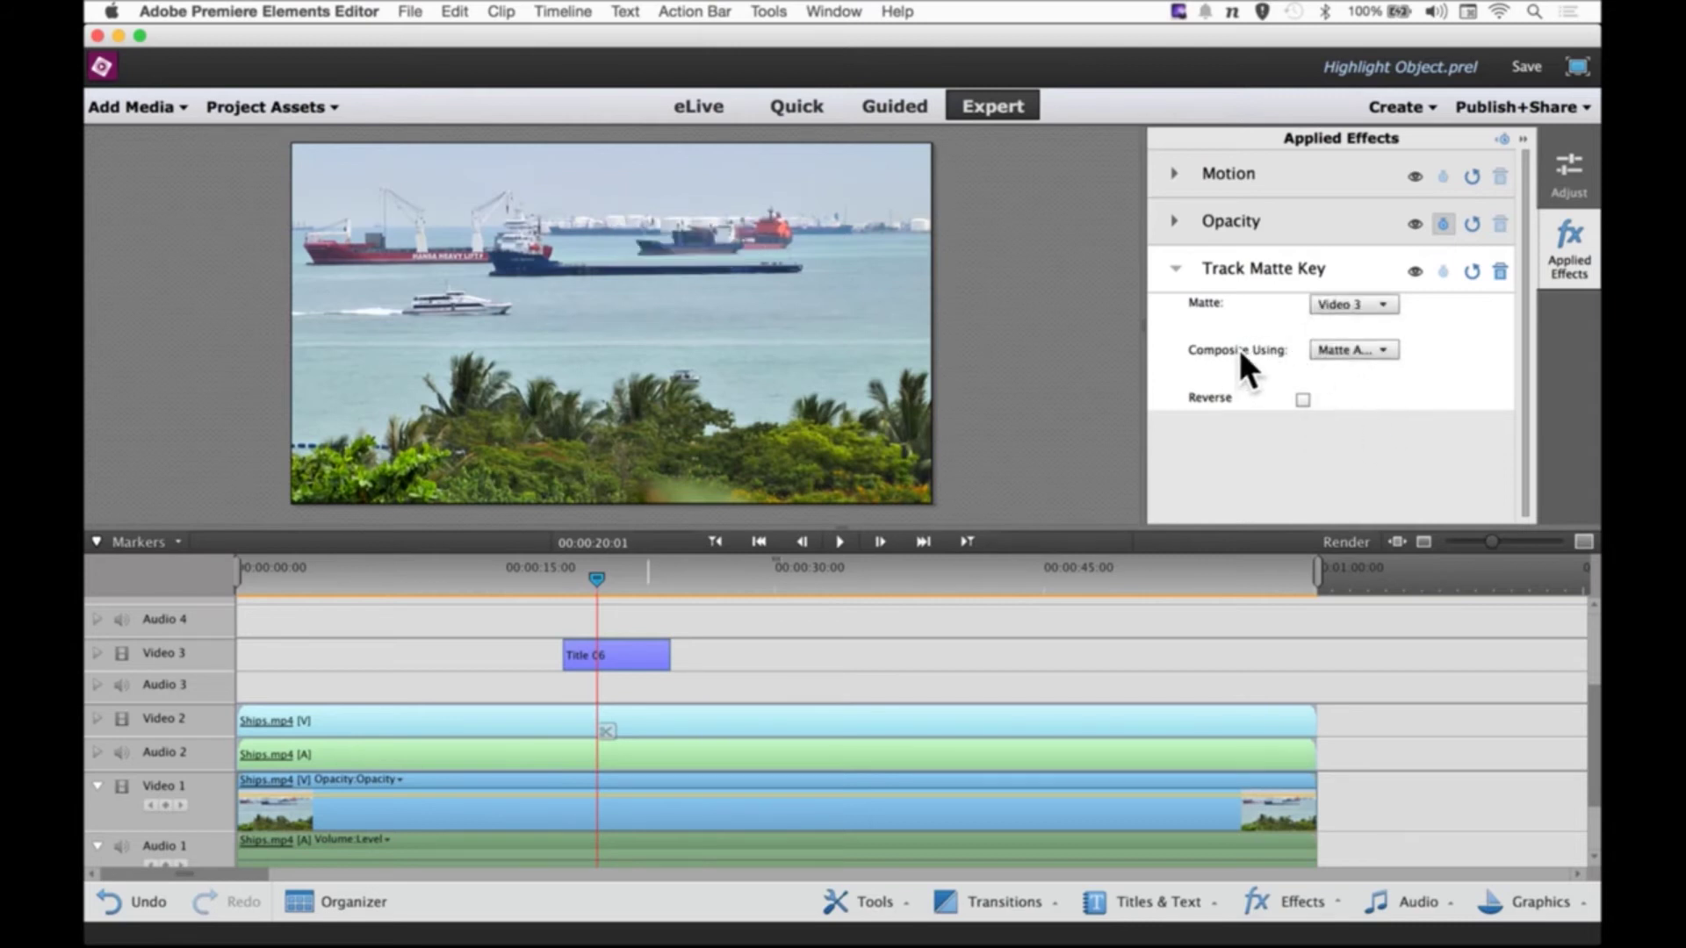
left_click(1384, 350)
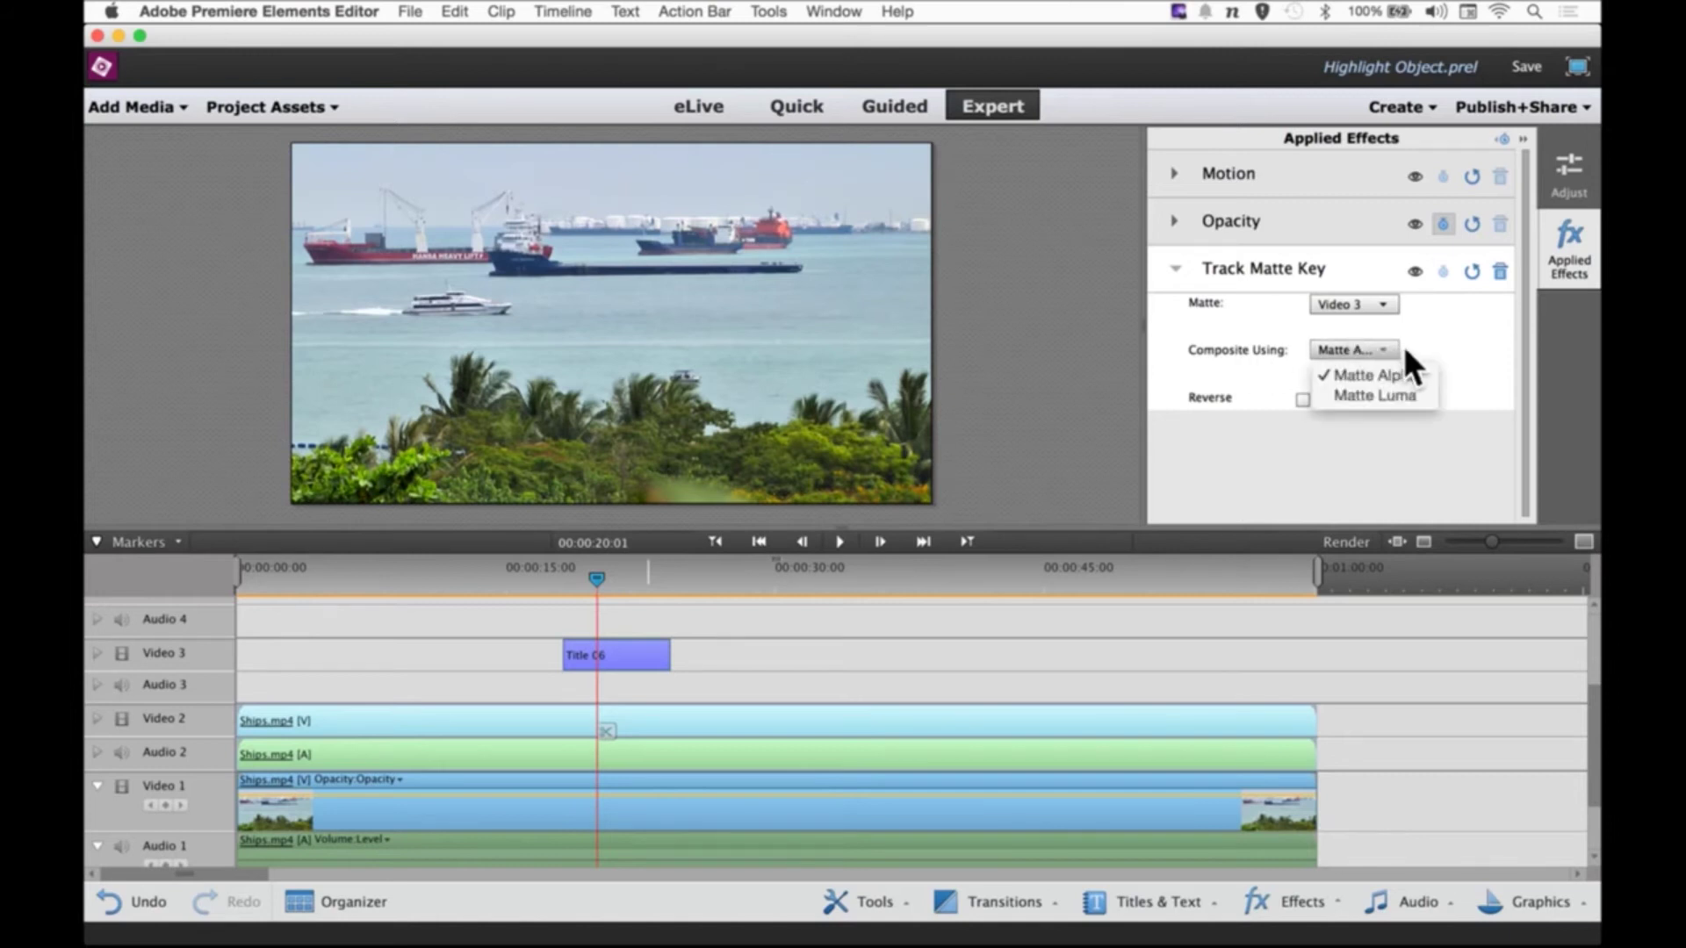
left_click(1396, 396)
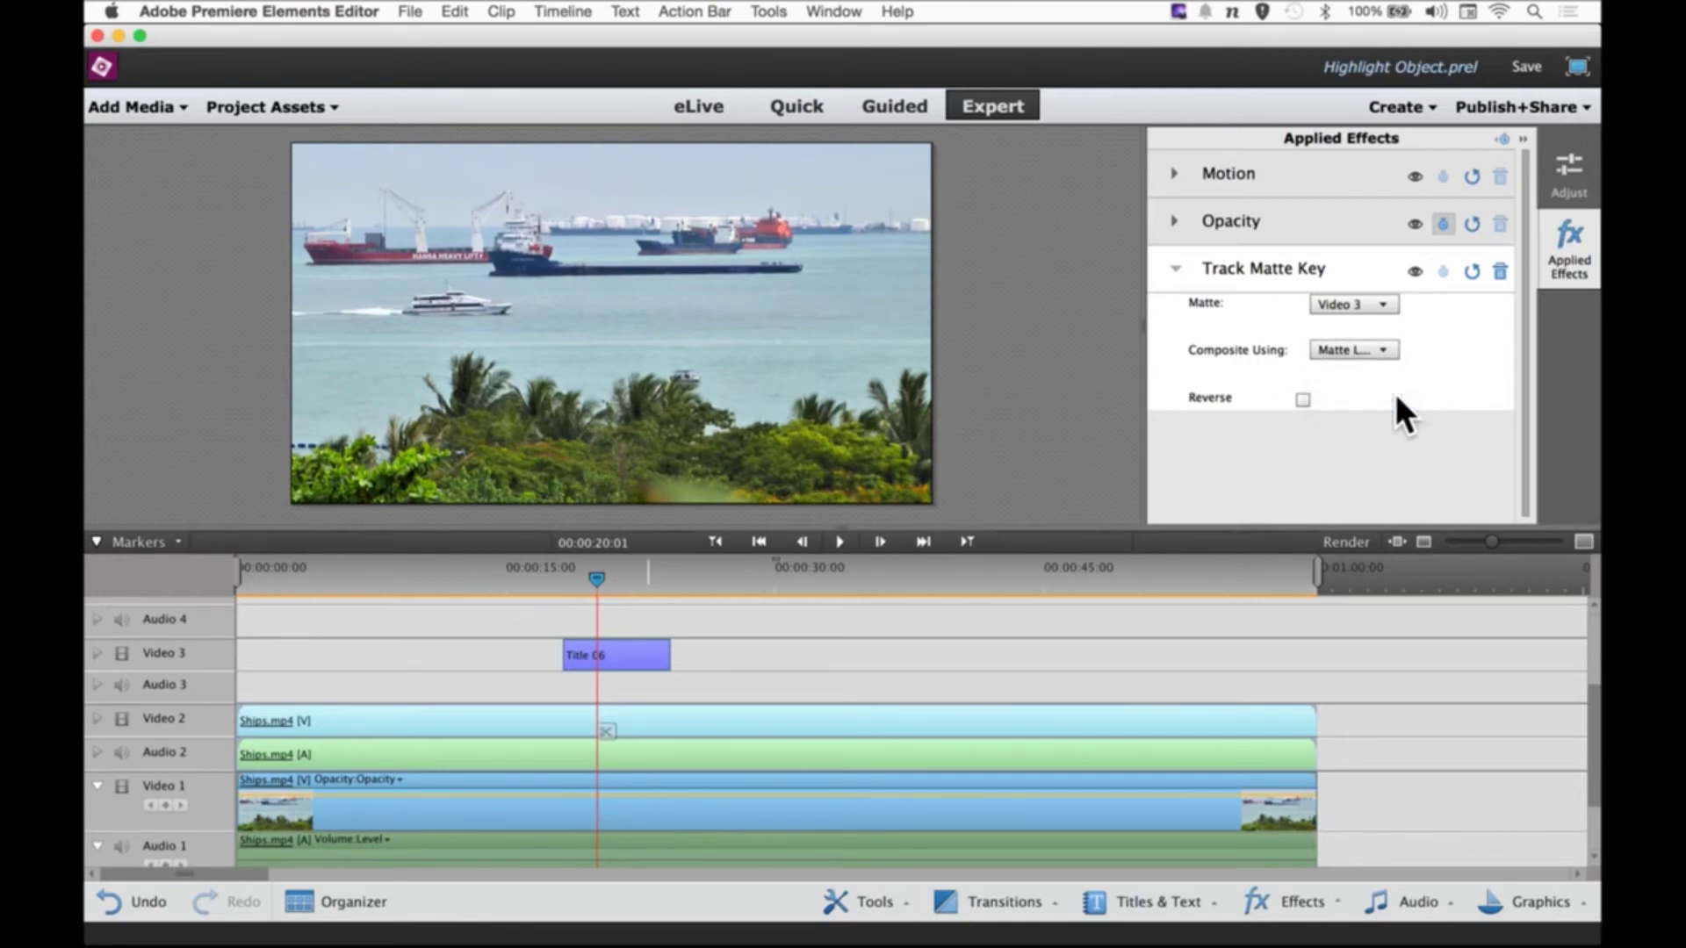
Dim the Video 1 clip to opacity 48, move Title 06 to the timeline start, and play the preview.
left_click(773, 796)
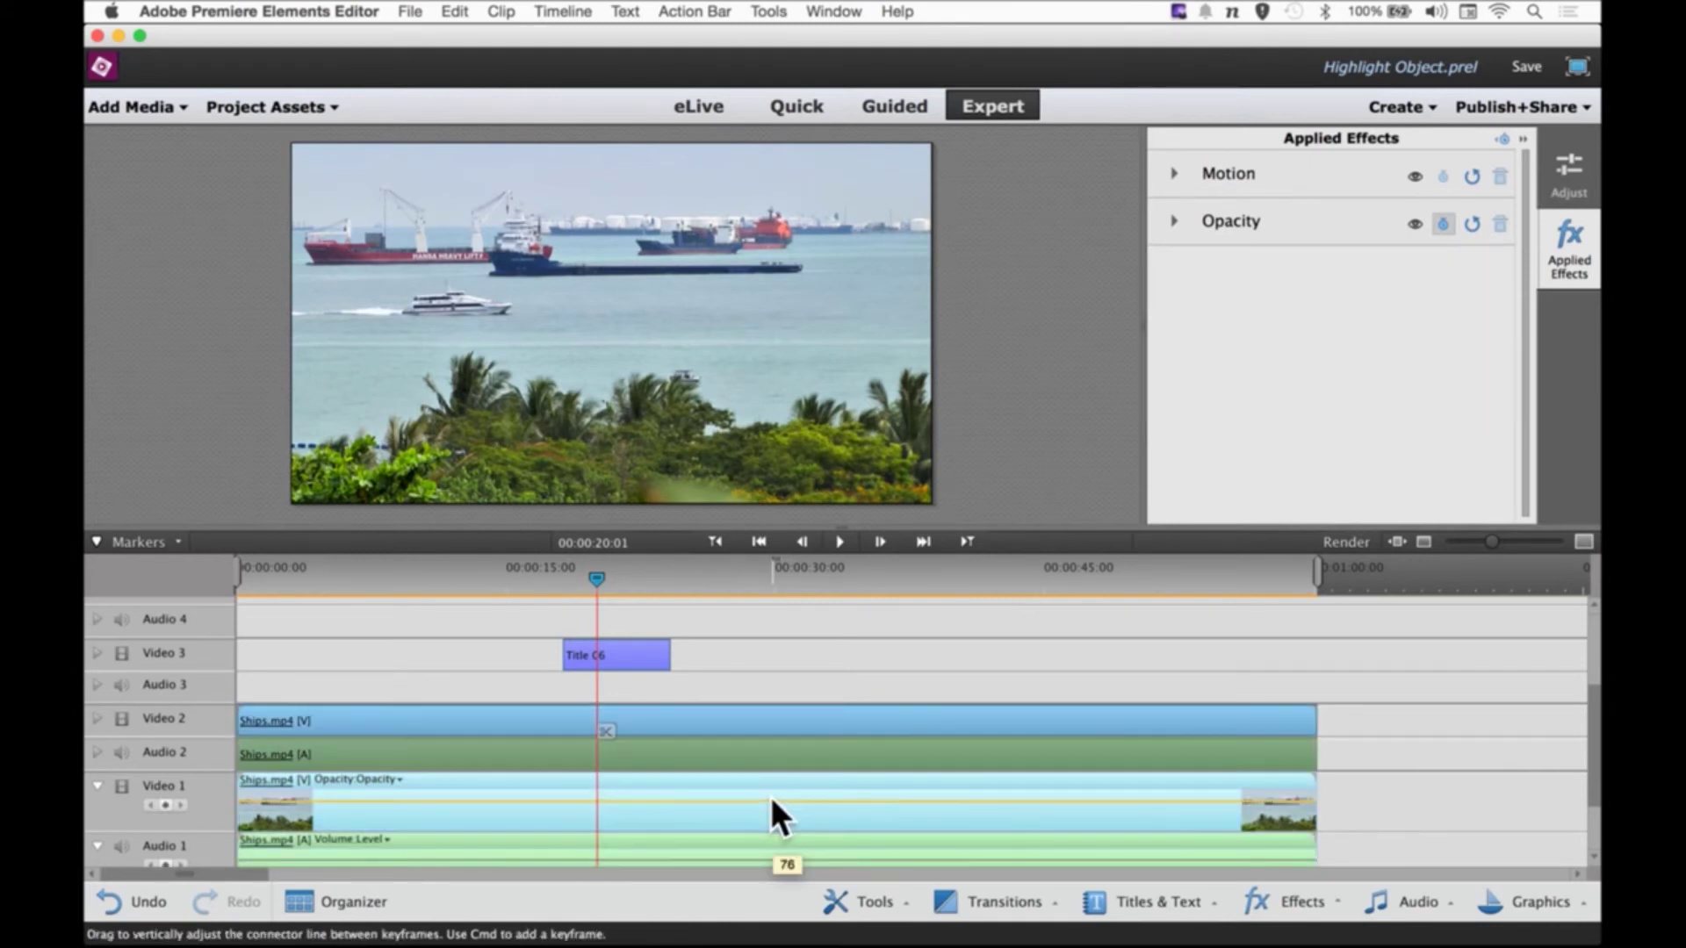
left_click_drag(771, 797, 770, 802)
left_click(694, 720)
left_click_drag(623, 653, 1313, 636)
key("space")
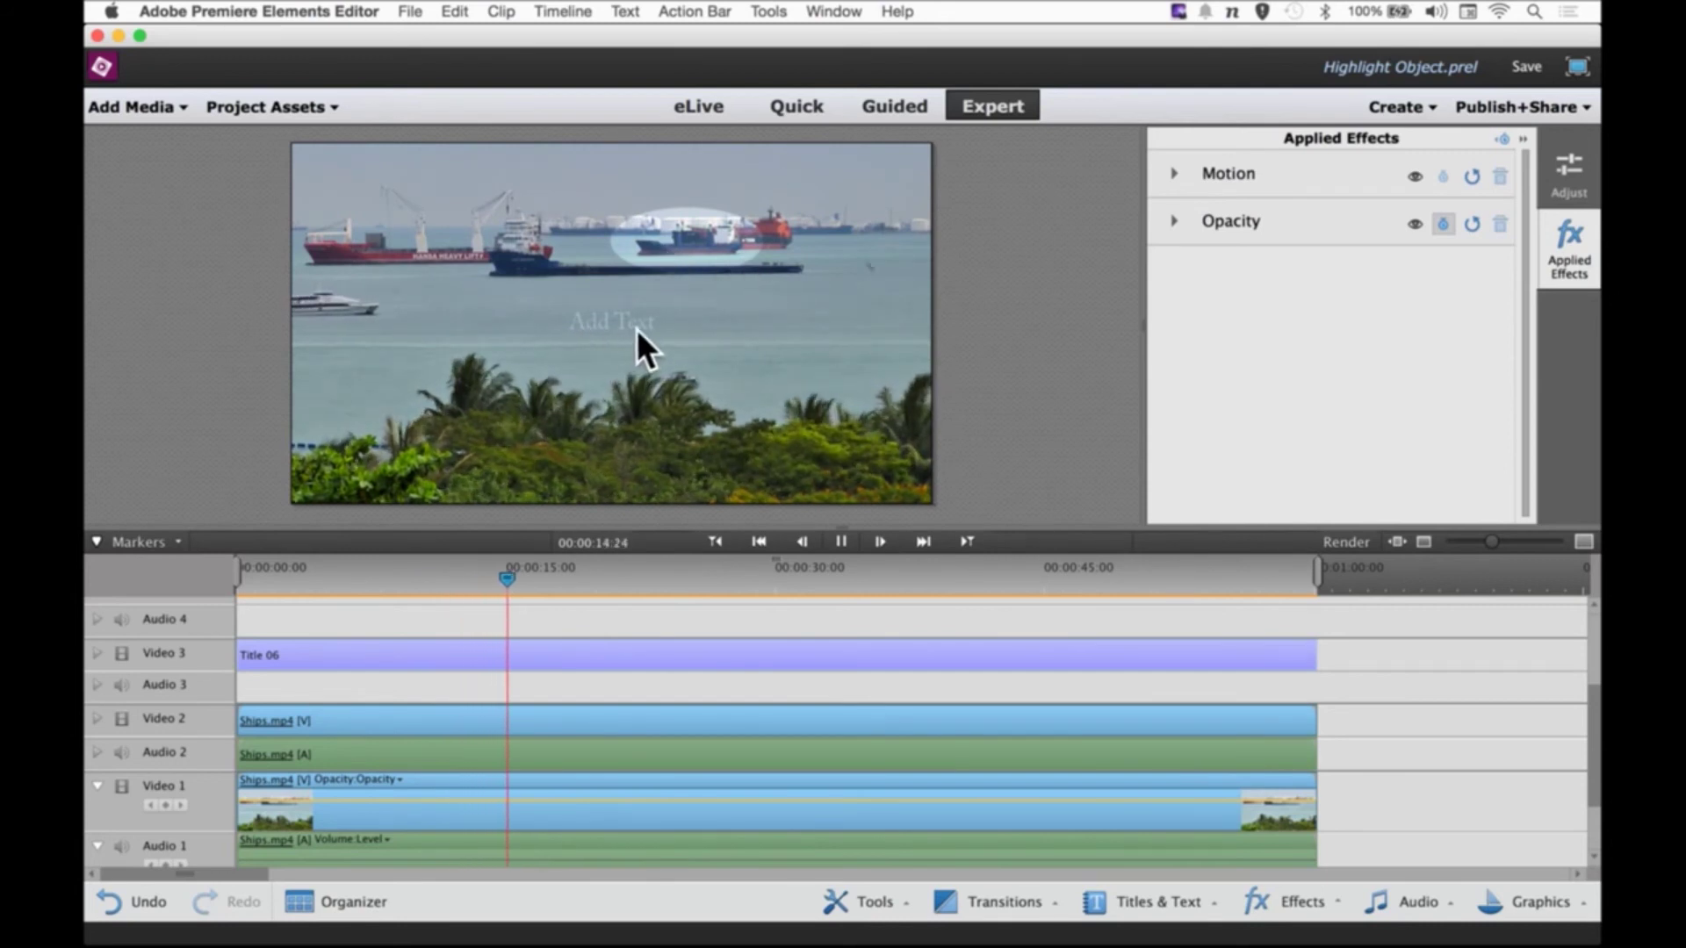
Stop playback at 00:00:27:03, reopen Title 06 for editing, and select the Add Text placeholder.
left_click(720, 654)
double_click(720, 654)
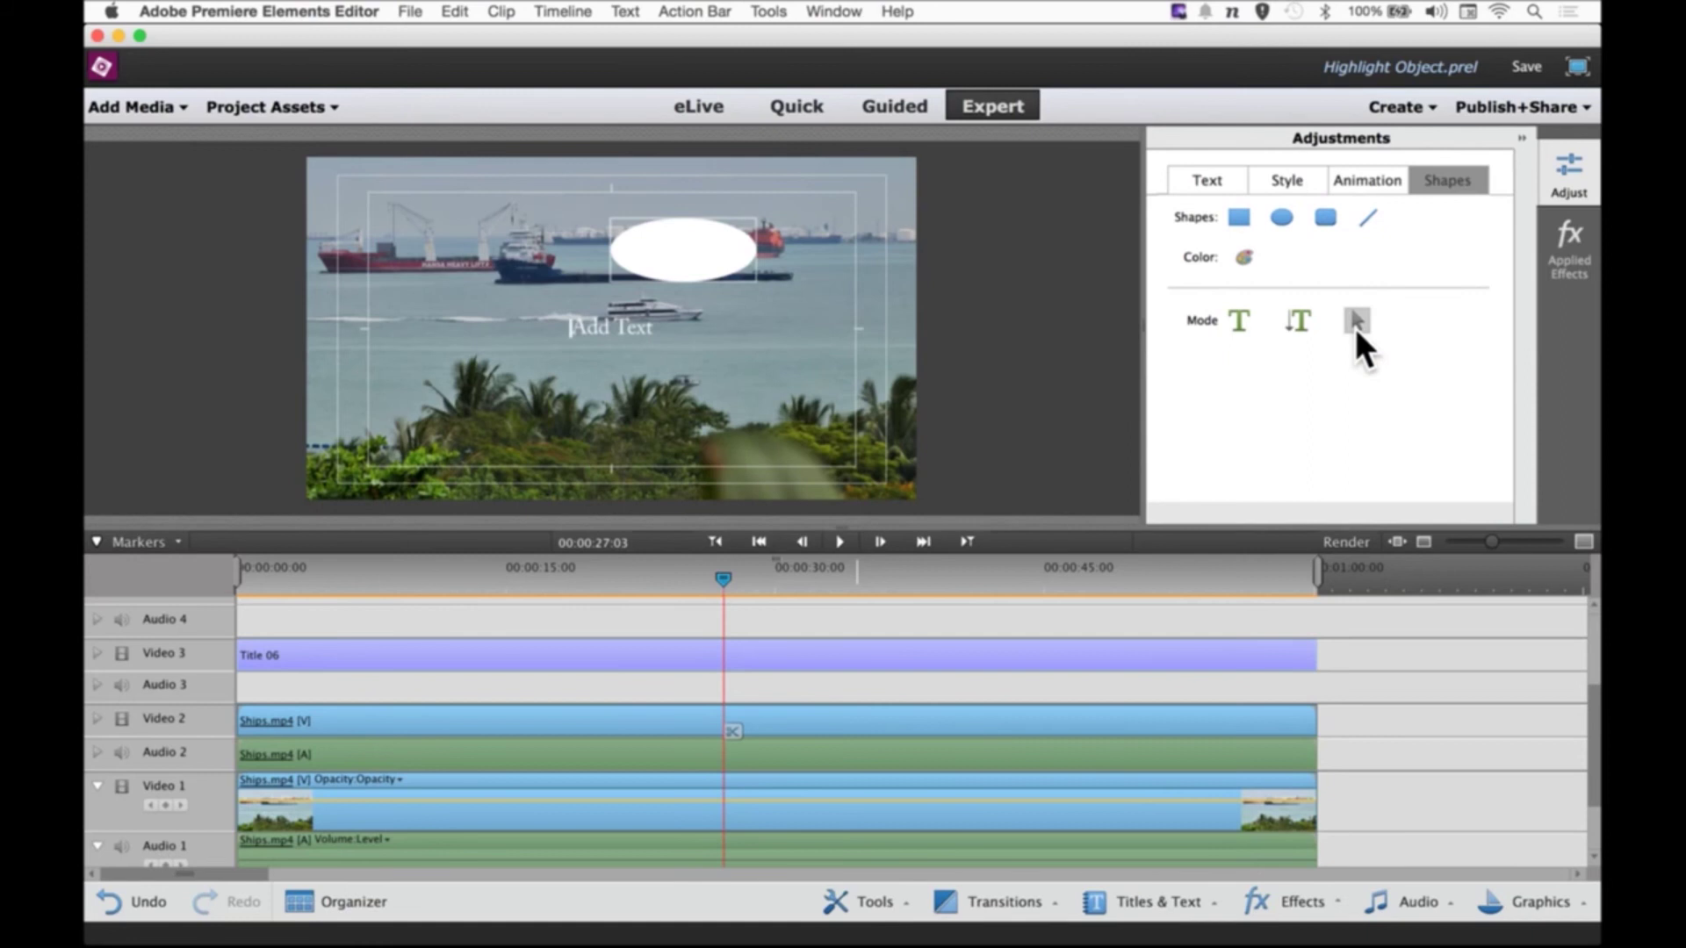
left_click(653, 337)
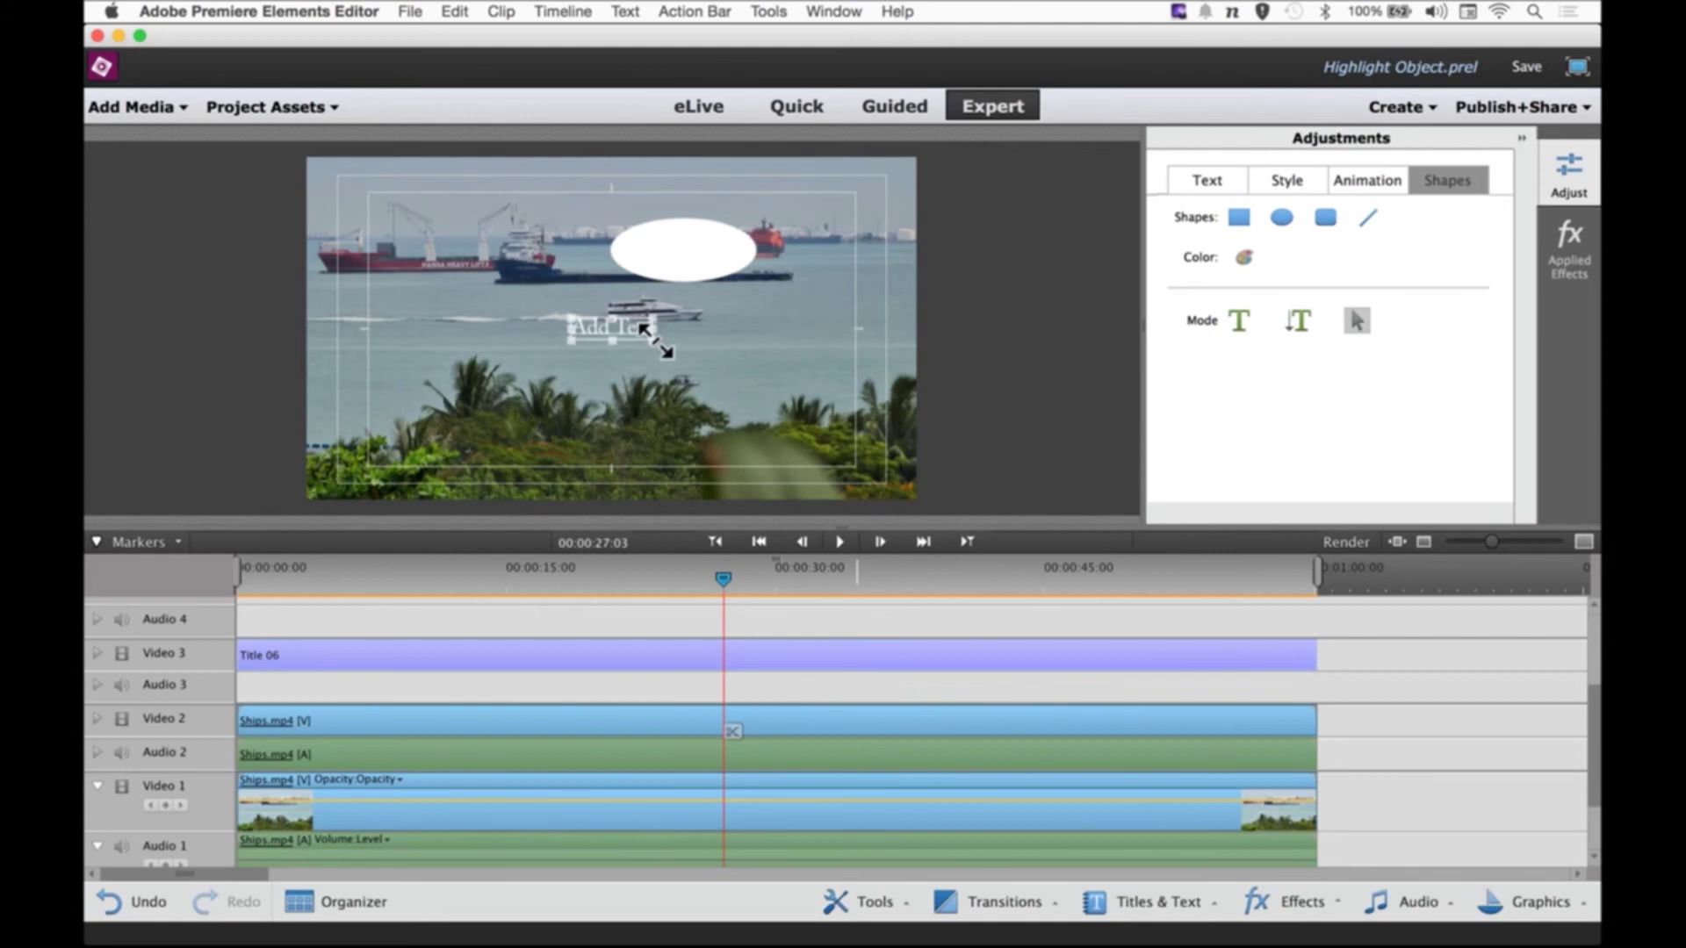
Leave title editing and scrub the time ruler from the start to review the oval spotlight.
left_click(470, 573)
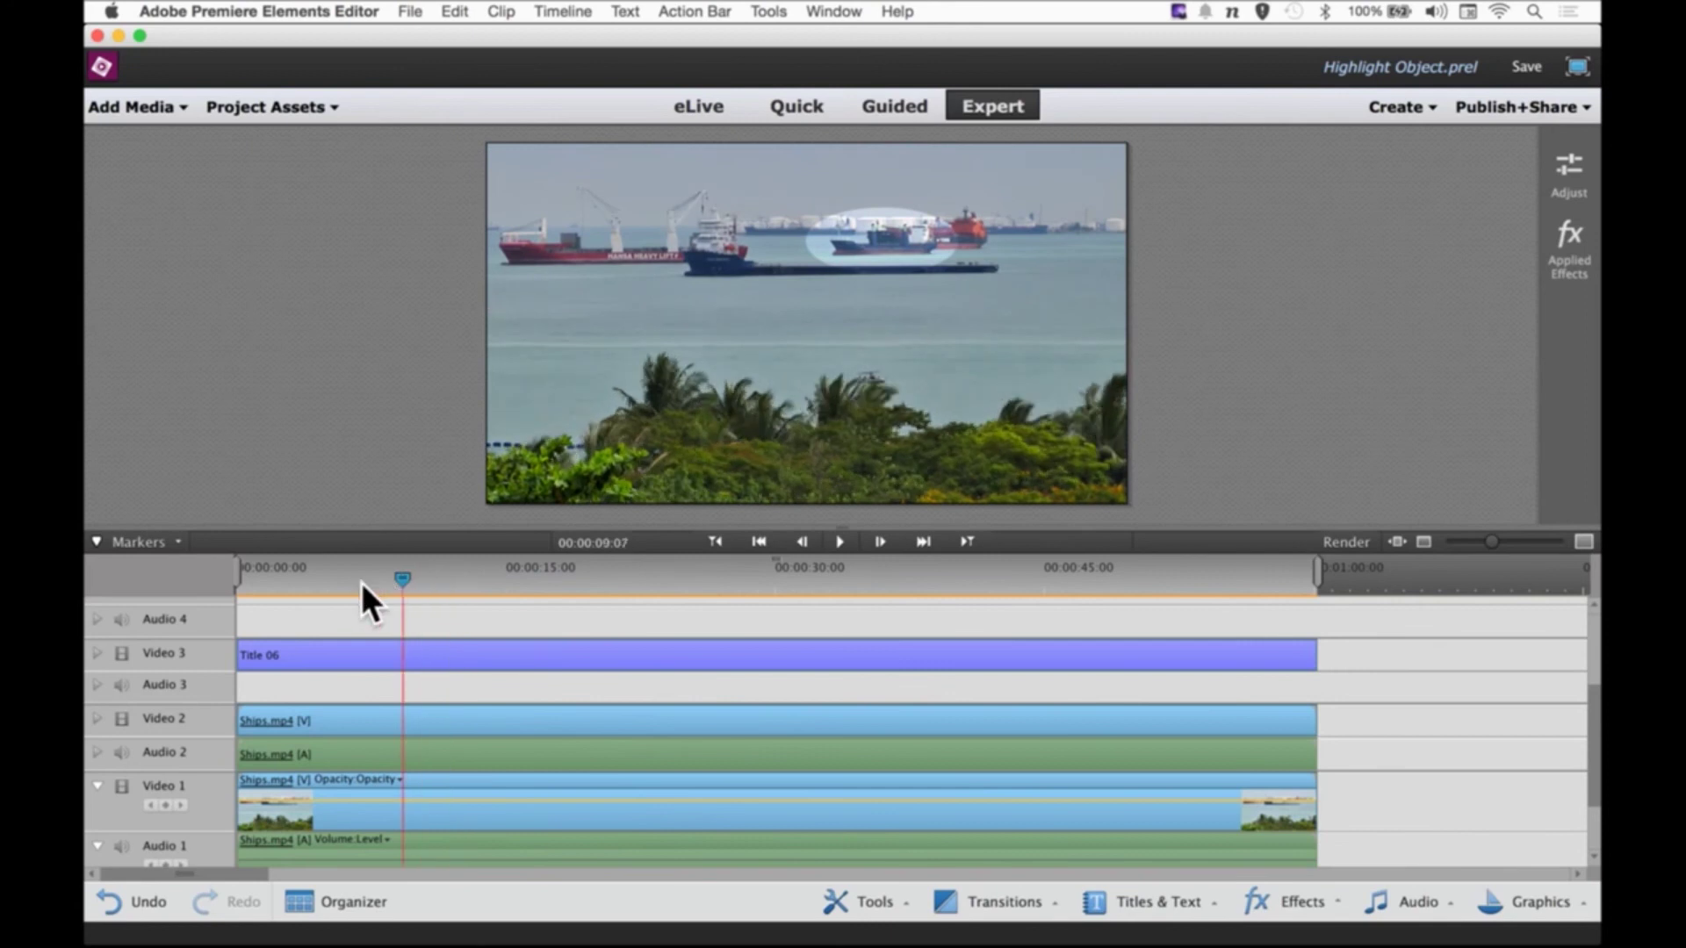
left_click(332, 578)
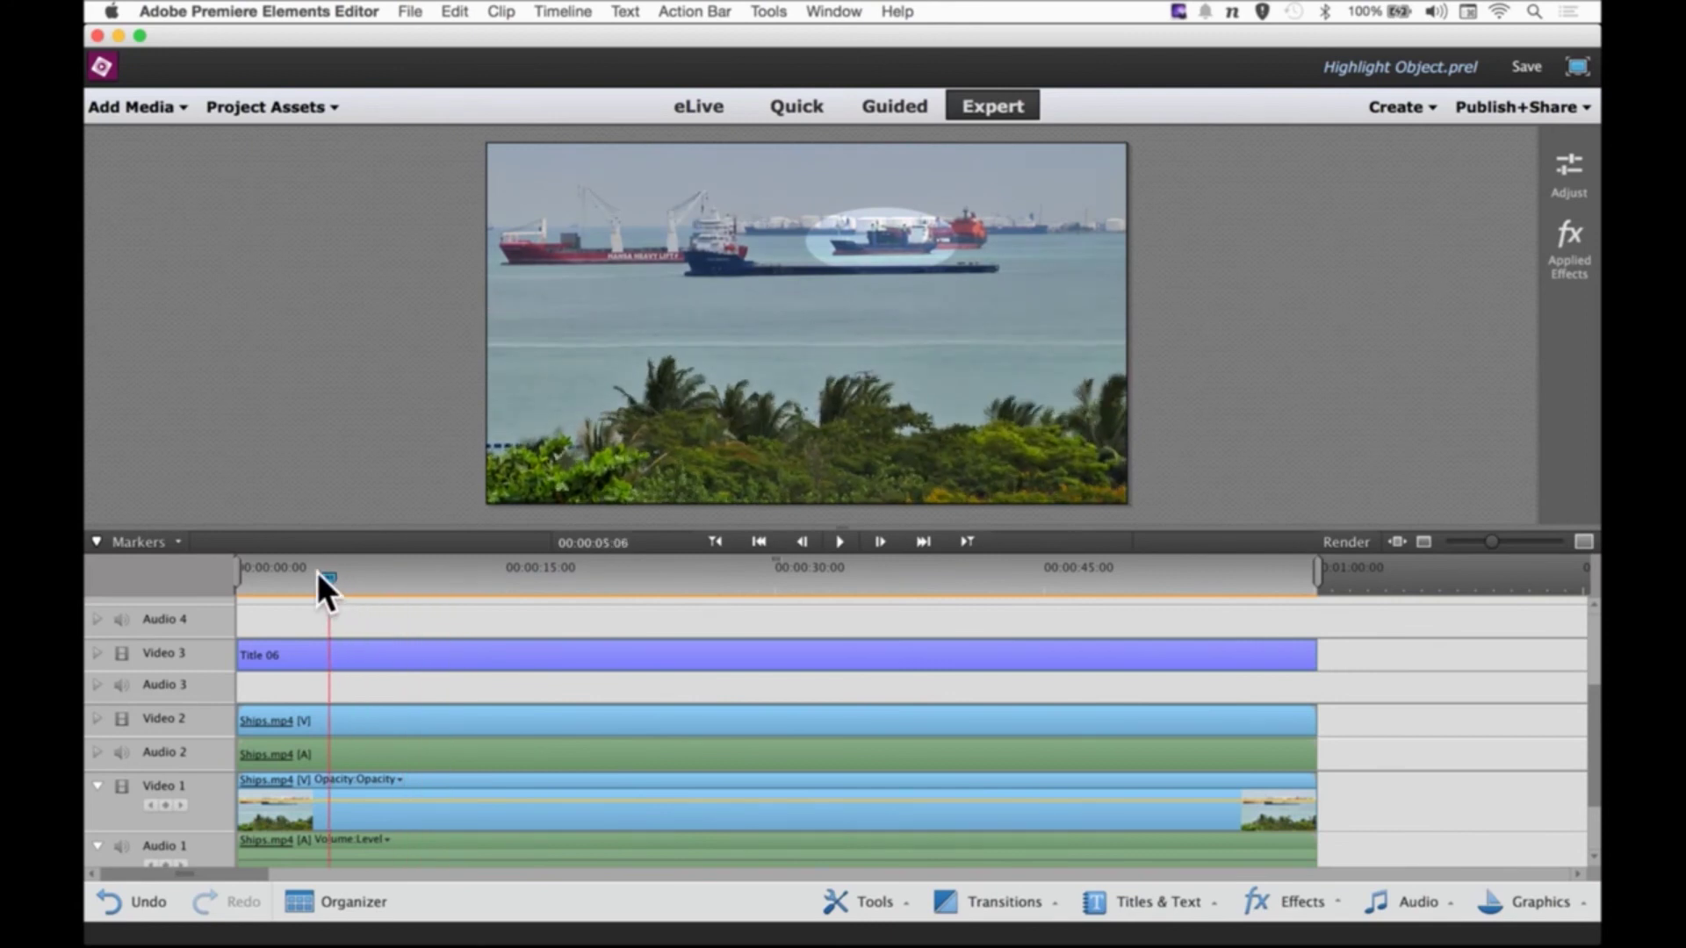
left_click_drag(317, 575, 543, 570)
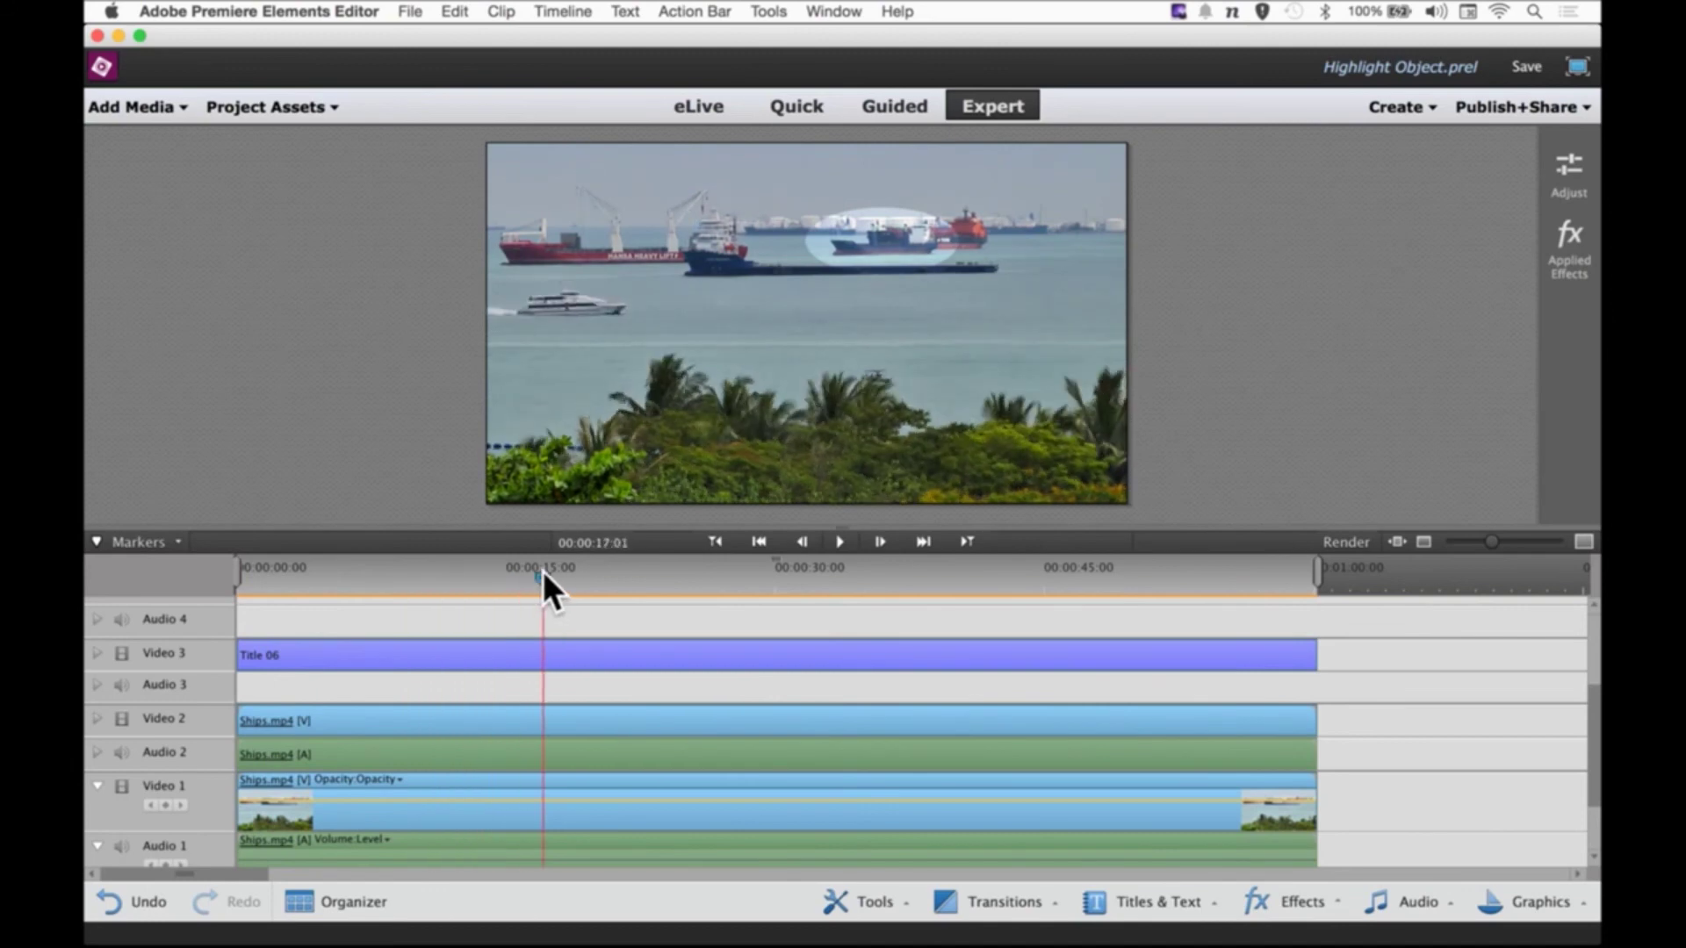